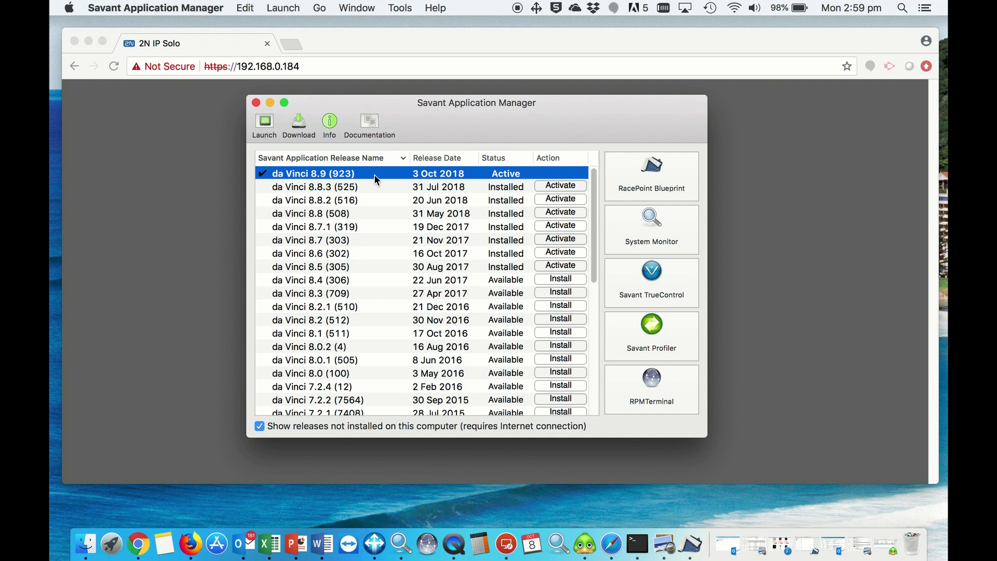
# - Close Savant Application Manager so the browser's 2N IP Solo login page shows
pyautogui.moveTo(377, 179)
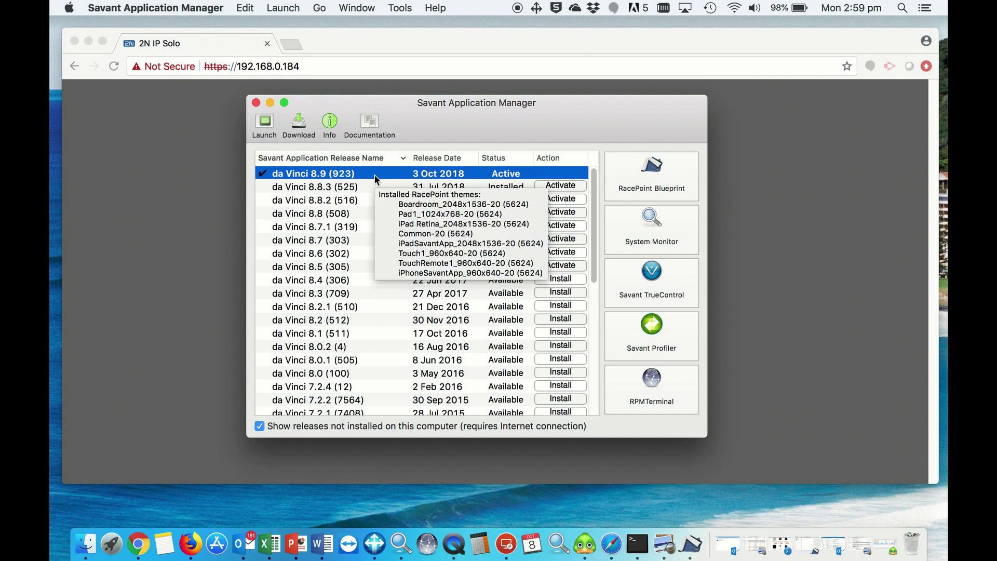
# - Dismiss the application manager and bring forward the browser showing the device's IP address
pyautogui.click(257, 103)
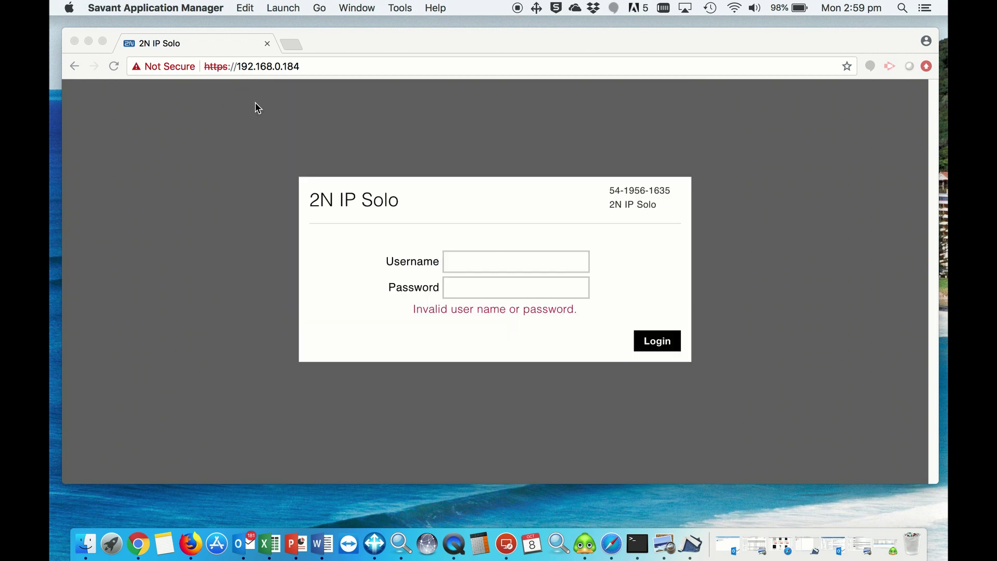
pyautogui.click(345, 65)
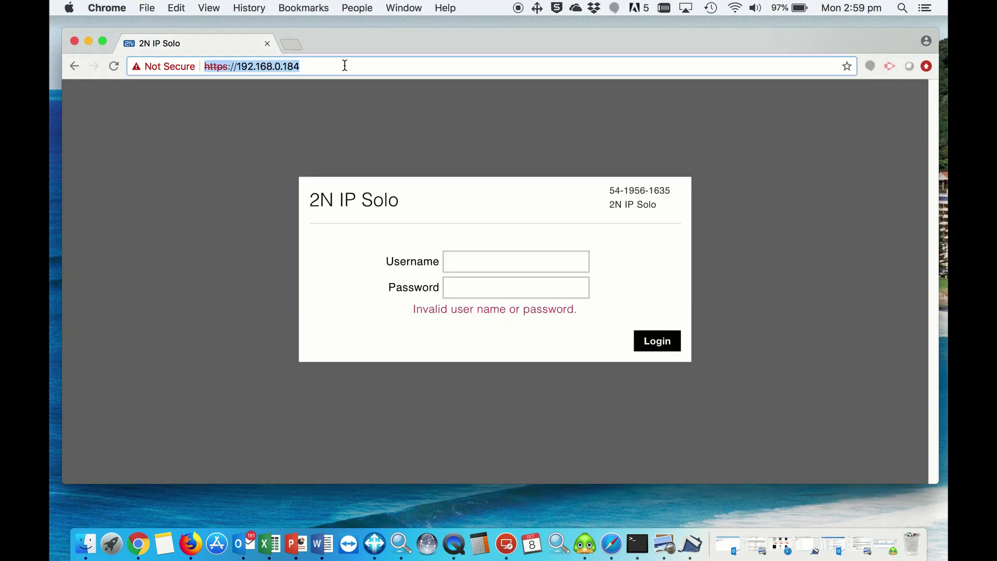
pyautogui.click(345, 65)
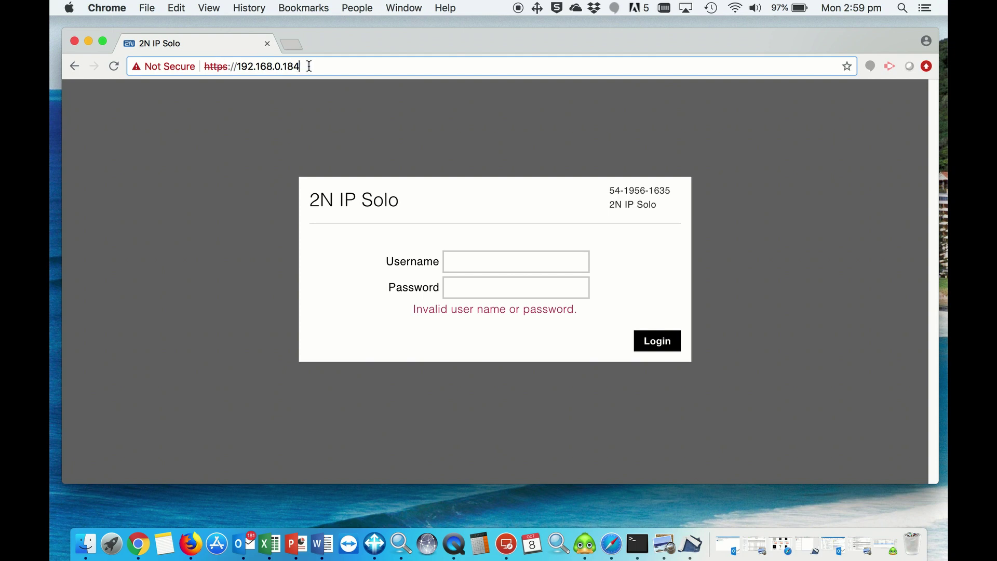
pyautogui.moveTo(308, 66); pyautogui.dragTo(216, 66)
# - Log in to the 2N IP Solo with username admin and the account password
pyautogui.click(498, 257)
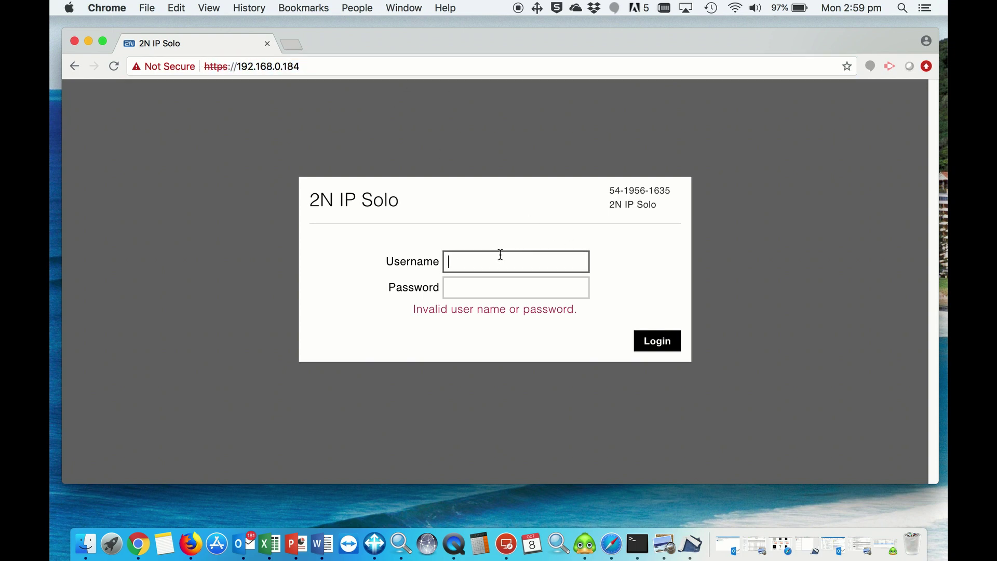
pyautogui.write('admin')
pyautogui.press('Tab')
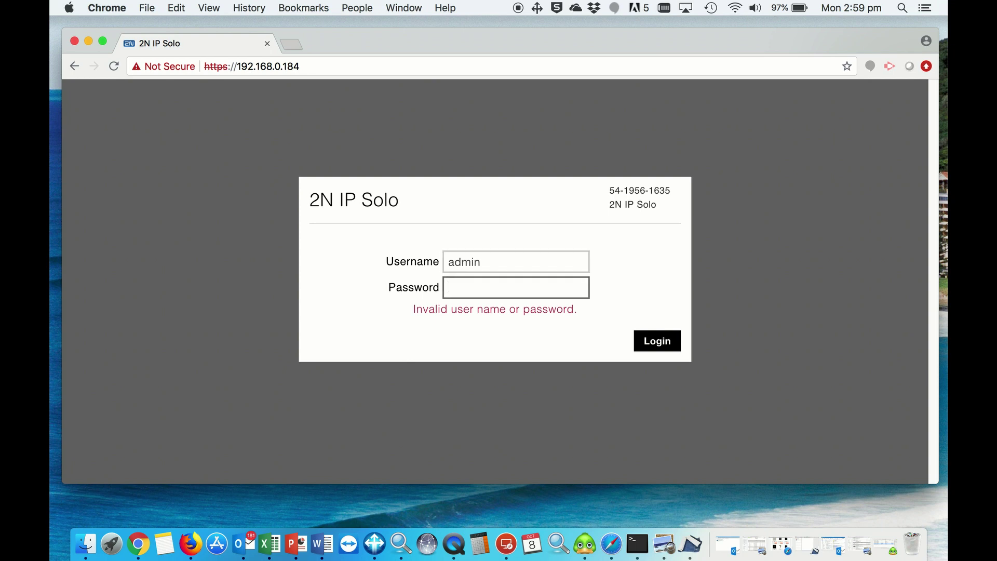
pyautogui.write('•••')
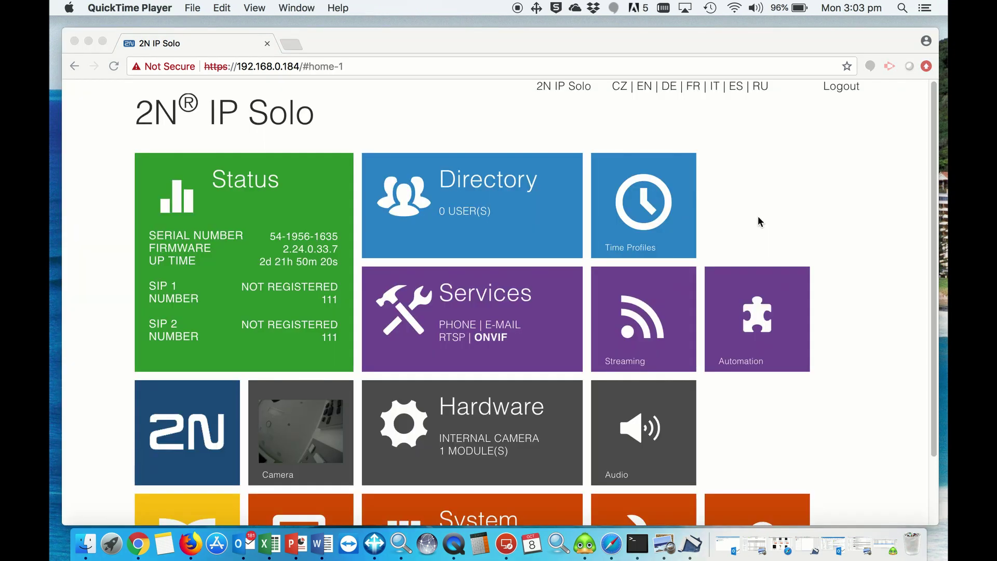
pyautogui.scroll(-3, 623, 349)
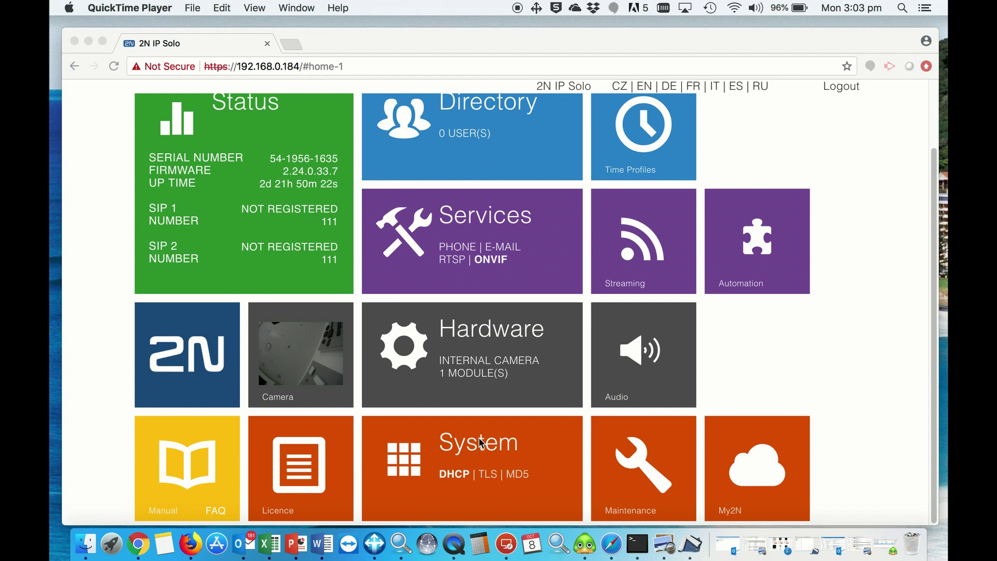
pyautogui.click(477, 457)
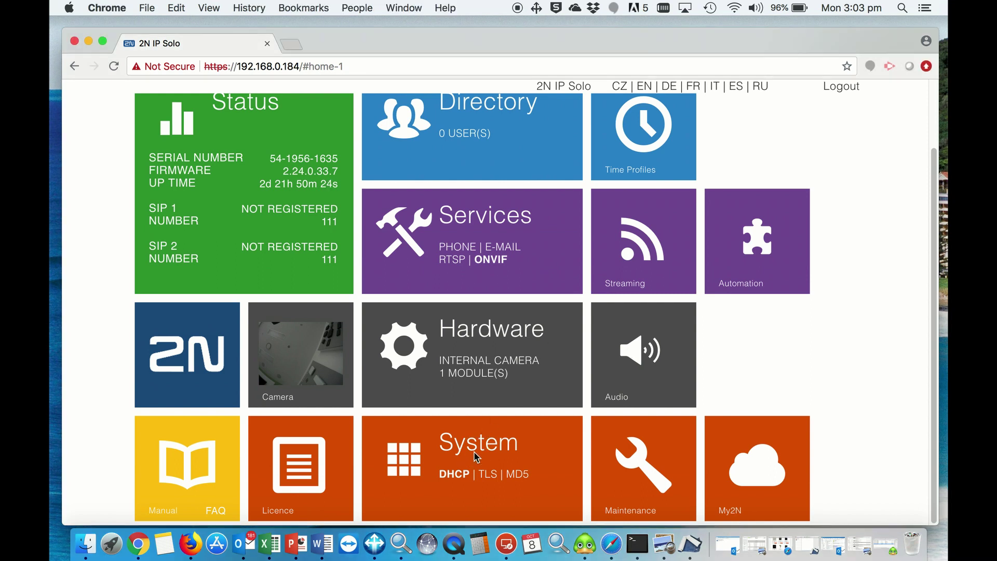
pyautogui.click(475, 456)
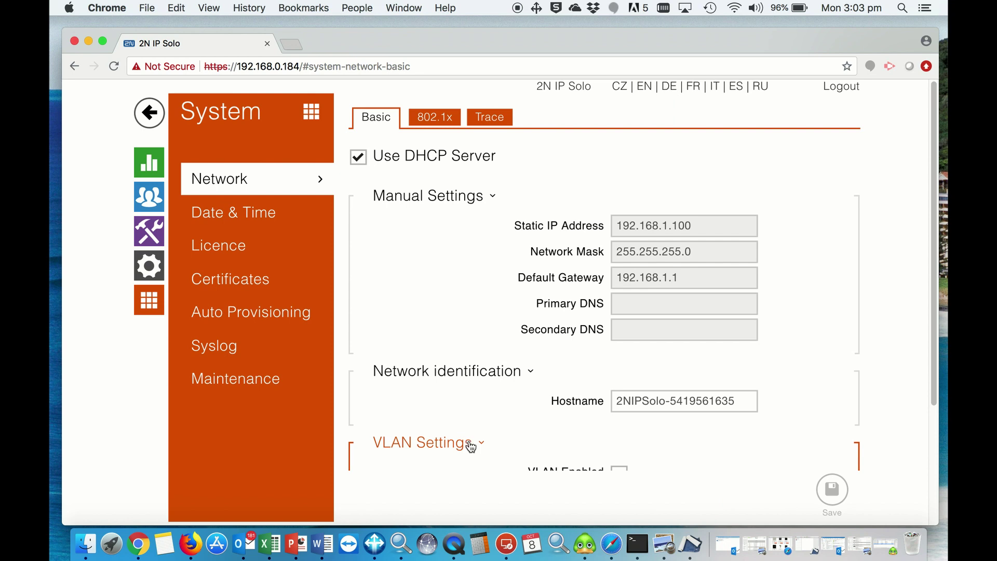
pyautogui.click(248, 387)
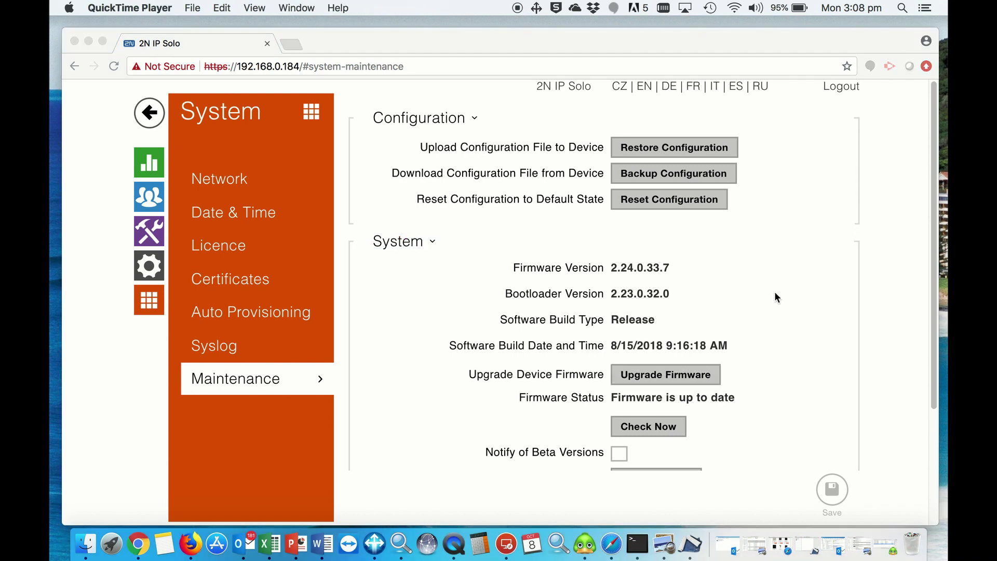
pyautogui.click(152, 102)
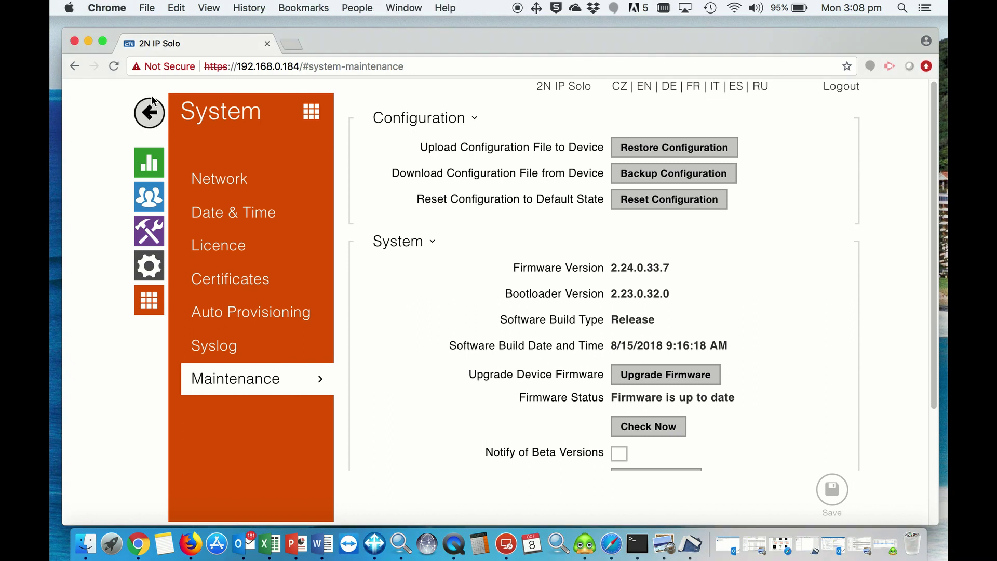
pyautogui.click(151, 106)
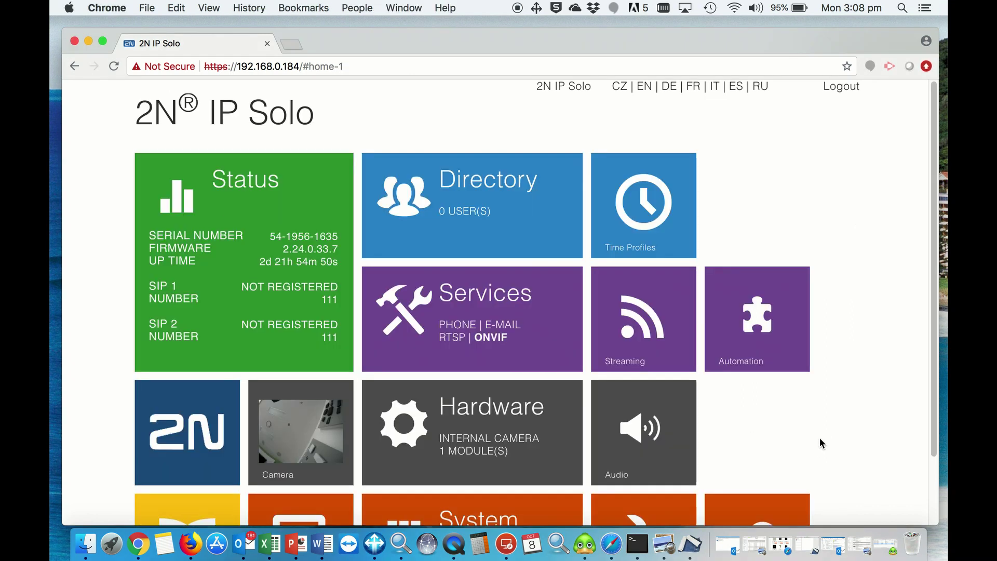
# - Under Services > Phone > Calls, set SIP1 and SIP2 answering to Automatic and save
pyautogui.scroll(-3, 813, 438)
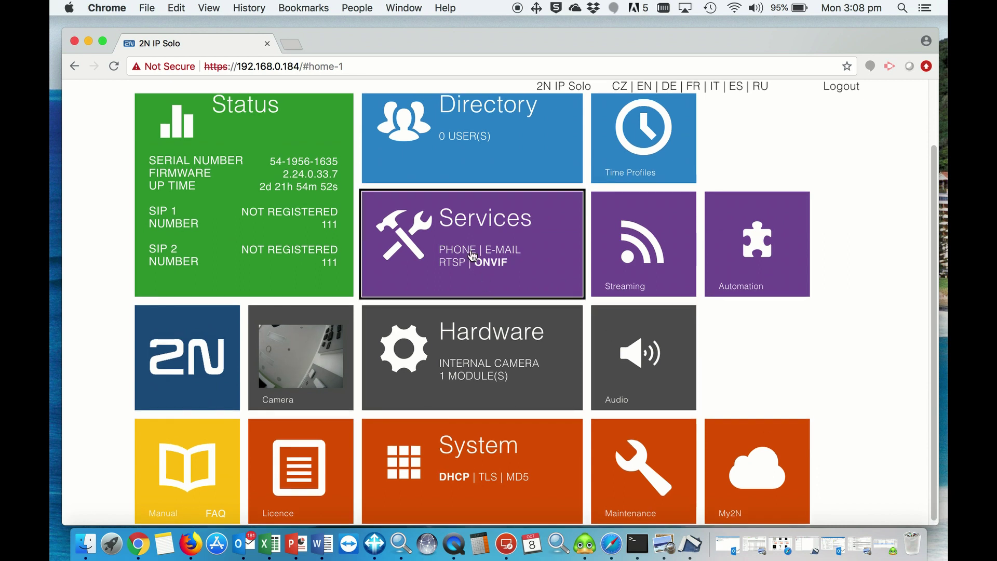
pyautogui.click(473, 238)
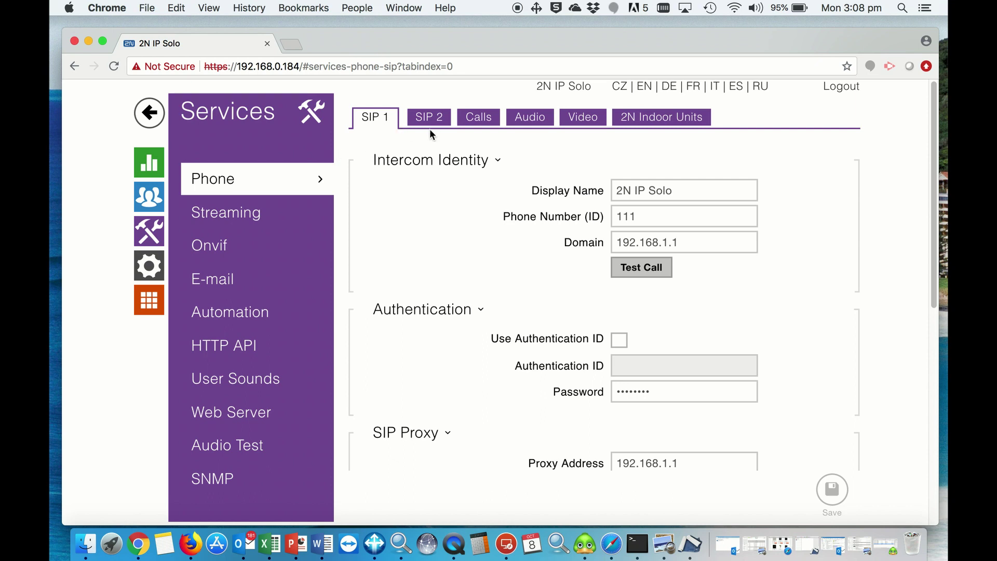
pyautogui.click(475, 119)
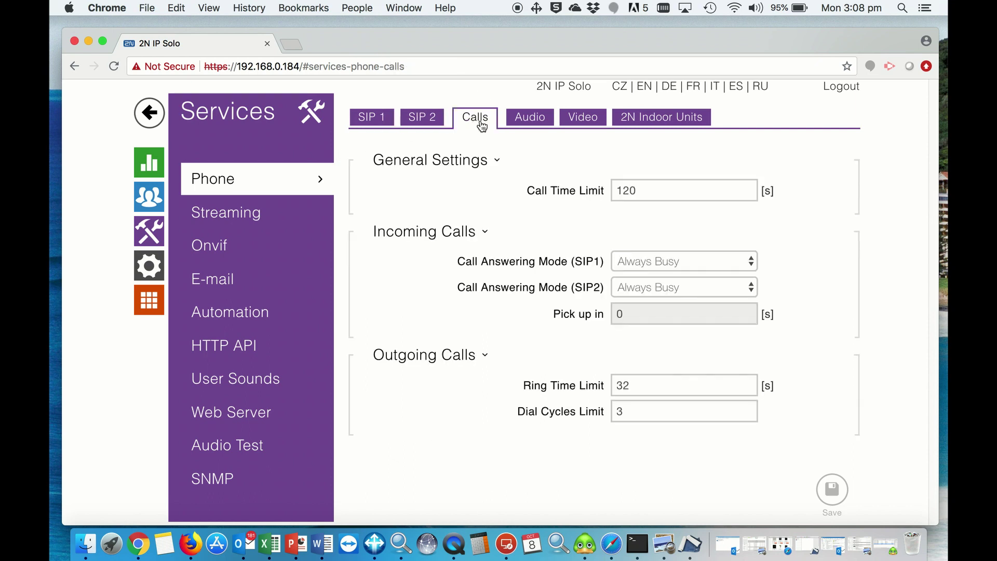
pyautogui.click(669, 262)
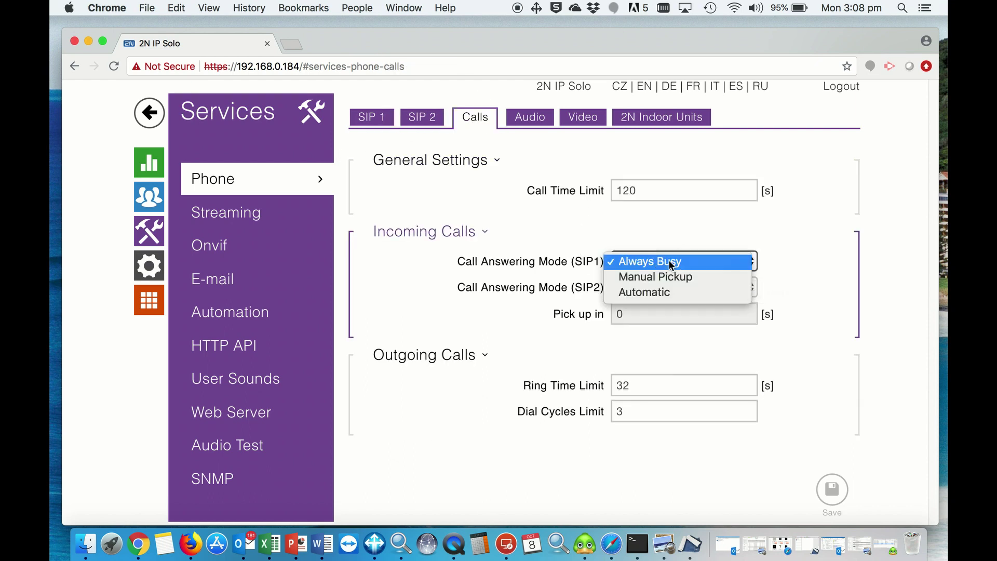
pyautogui.click(665, 293)
pyautogui.click(664, 290)
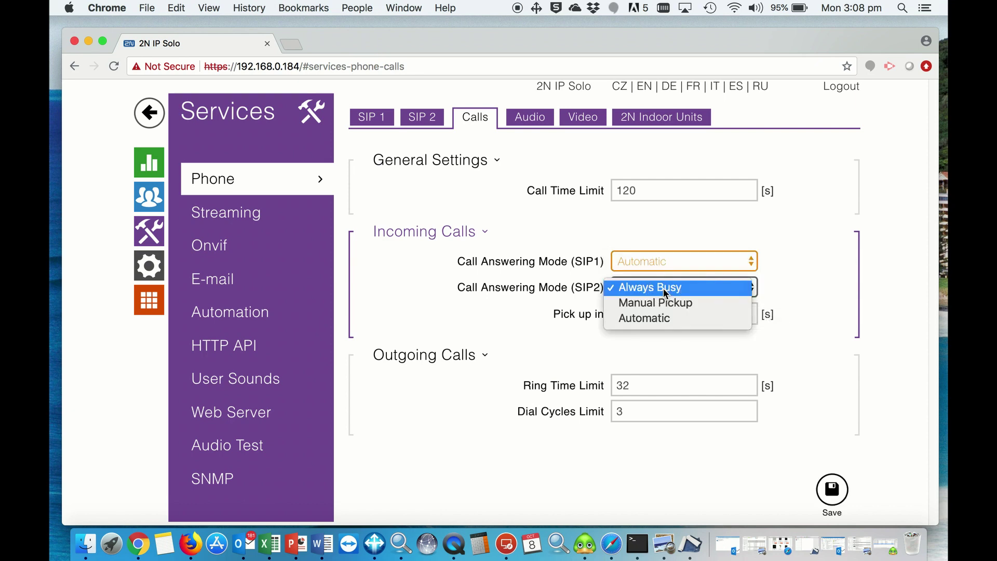
pyautogui.click(652, 320)
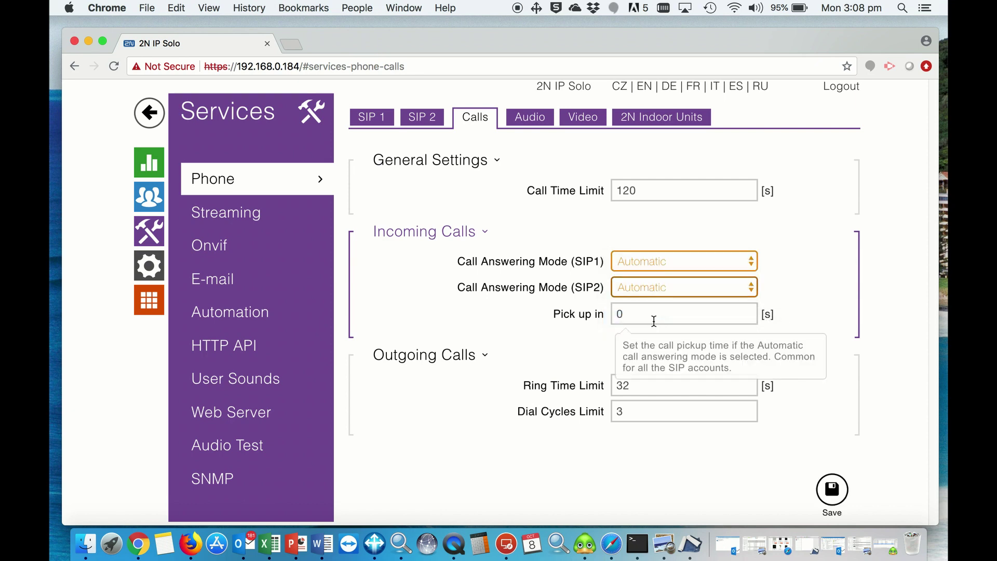
pyautogui.click(837, 493)
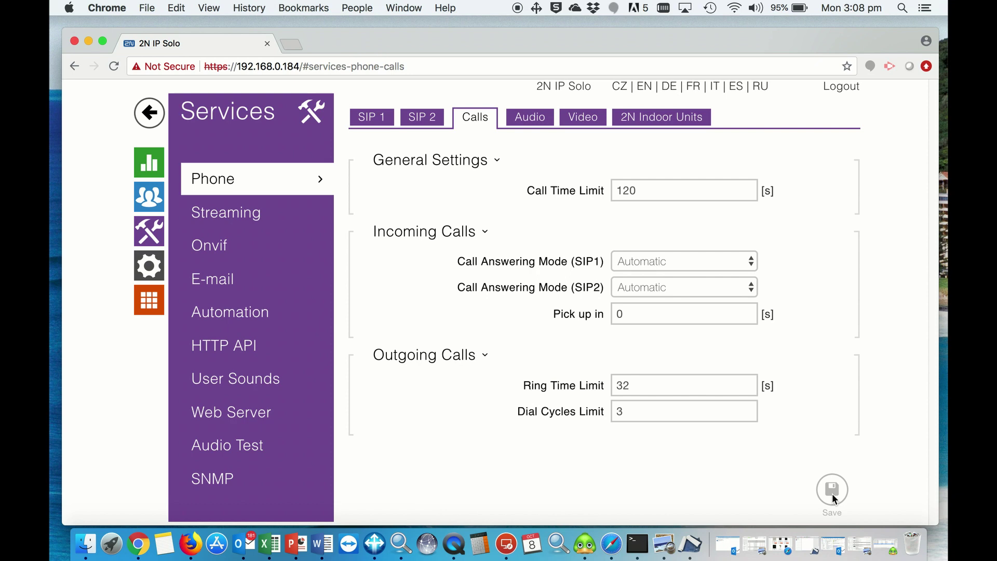
# - On the Audio tab, set codec priorities PCMA 1, PCMU 2, G.722 3 and save
pyautogui.click(531, 124)
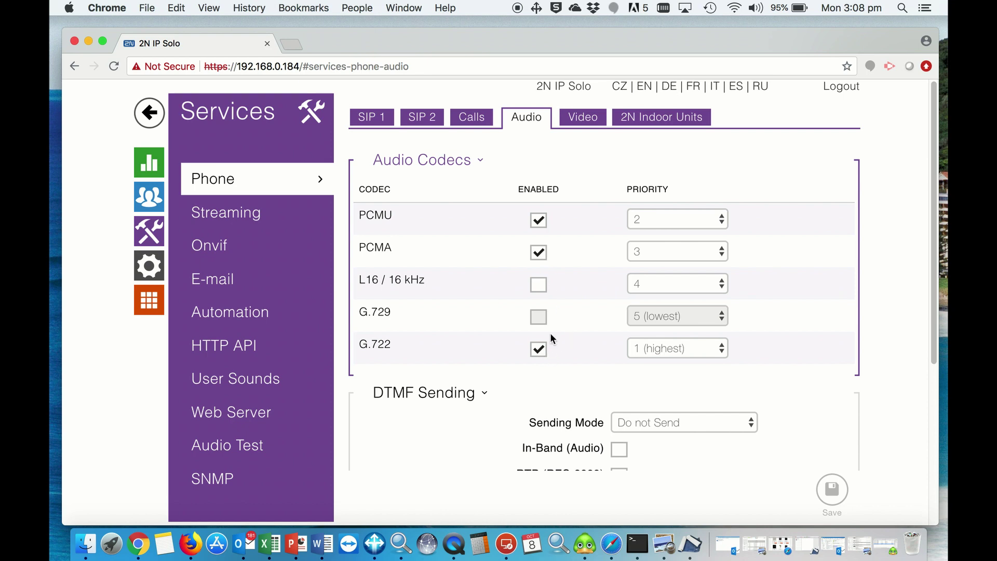
pyautogui.click(663, 226)
pyautogui.click(662, 220)
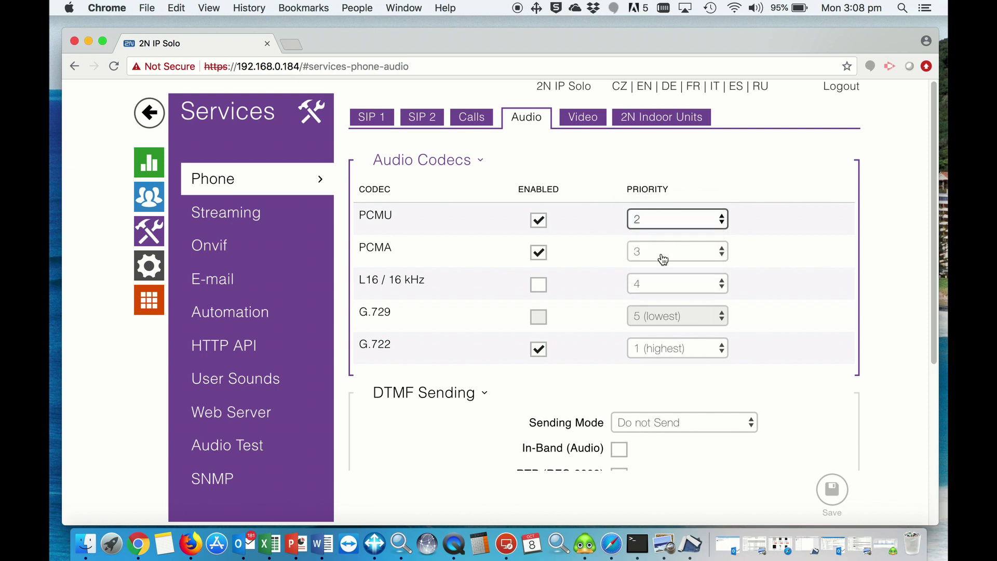
pyautogui.click(664, 259)
pyautogui.click(658, 222)
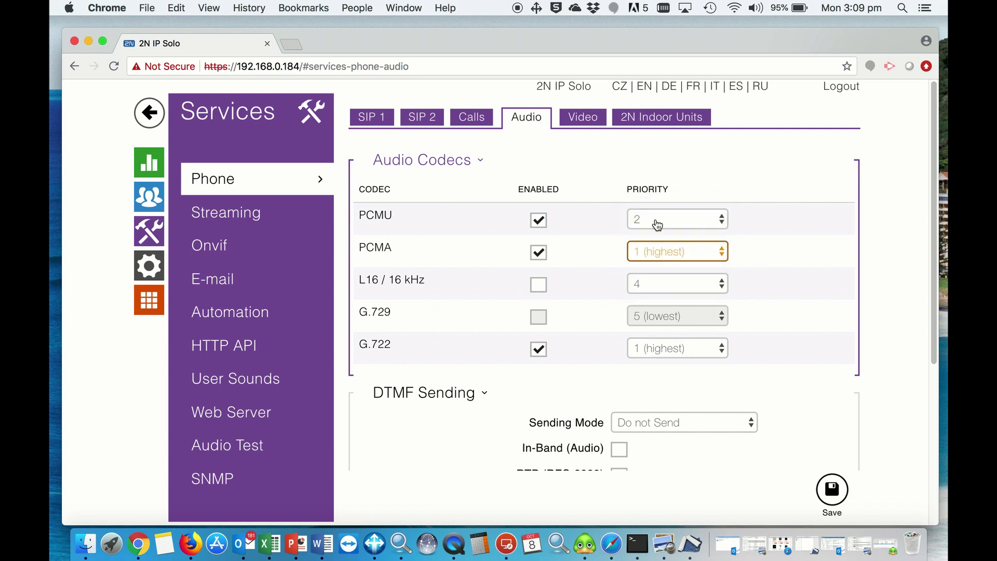
pyautogui.click(678, 352)
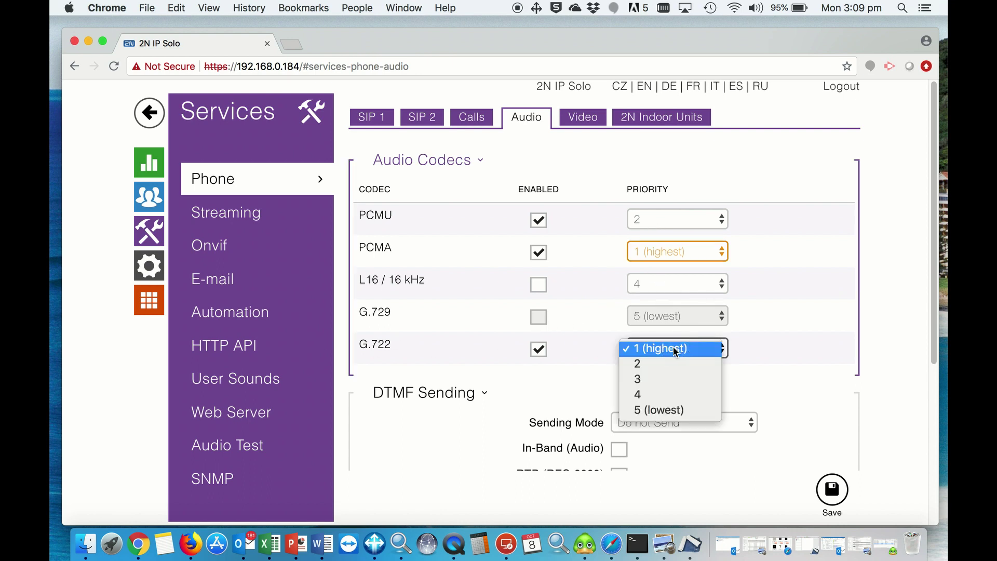
pyautogui.click(646, 379)
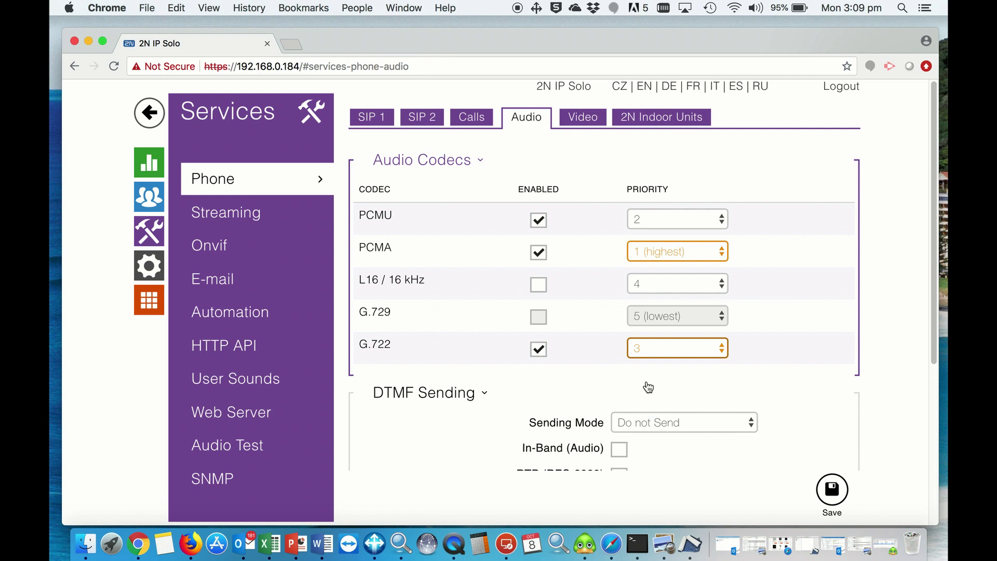
pyautogui.click(832, 500)
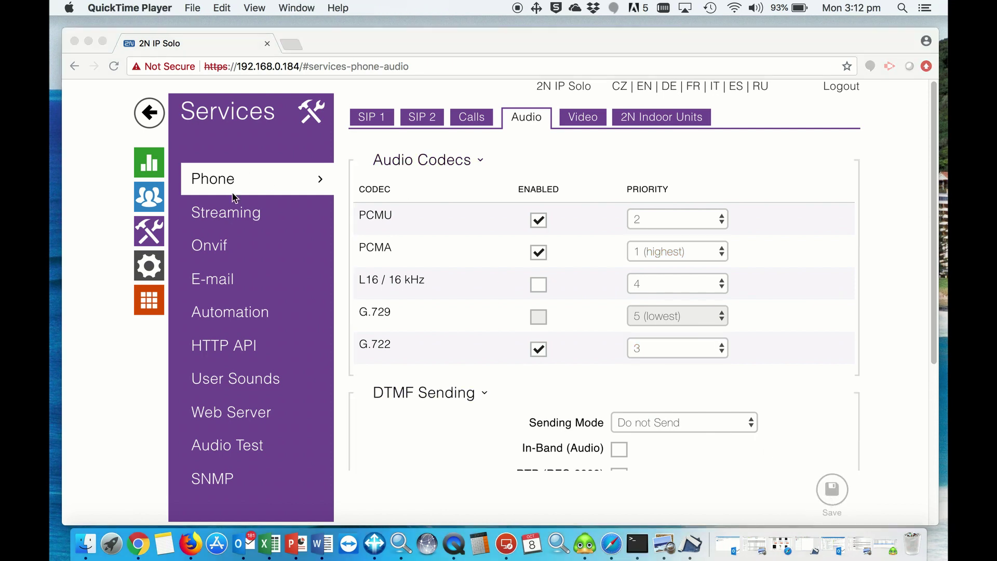
# - Open Streaming, enable the RTSP server and keep H.264 as the video codec
pyautogui.click(225, 218)
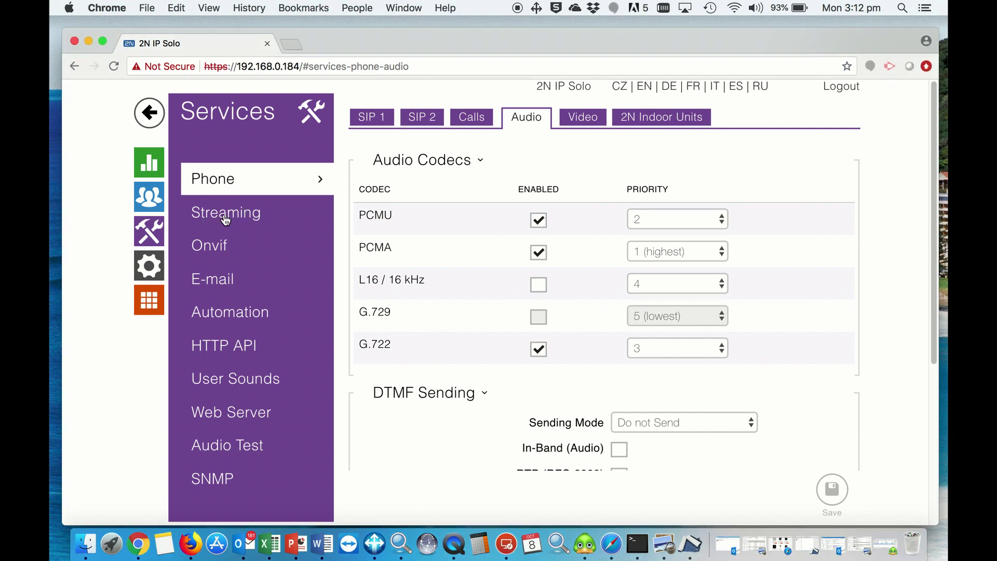
pyautogui.click(225, 218)
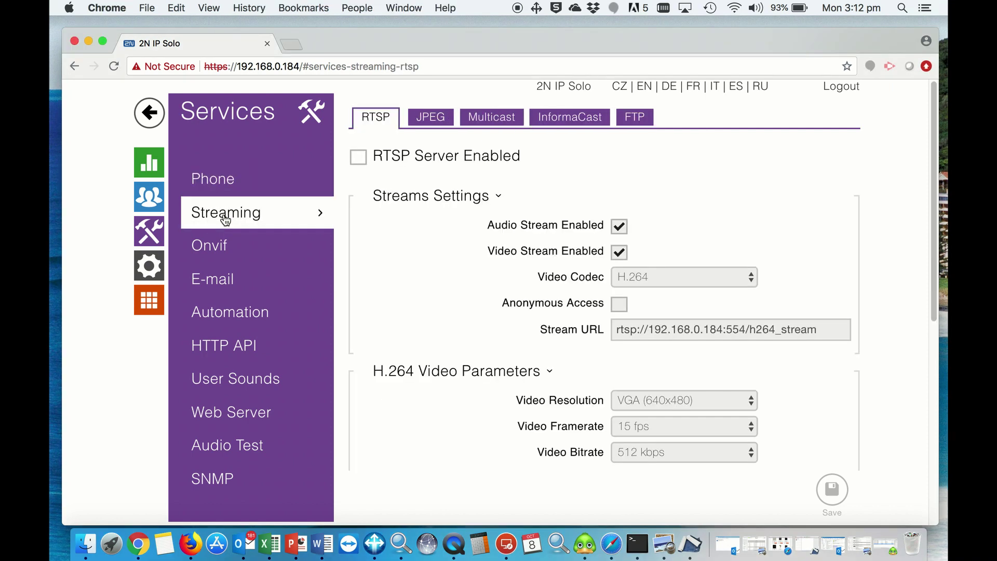
pyautogui.click(359, 157)
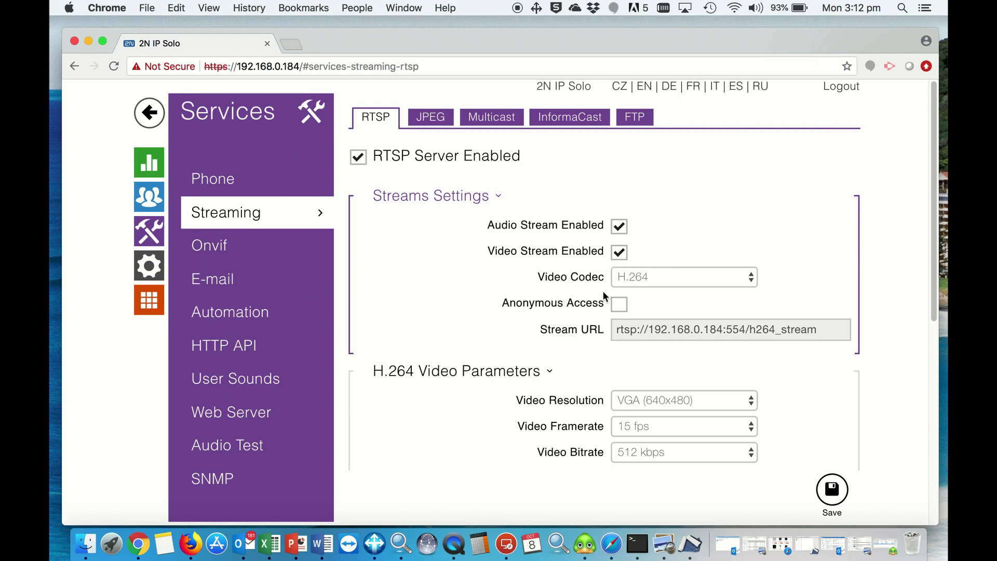
pyautogui.click(647, 283)
pyautogui.click(645, 279)
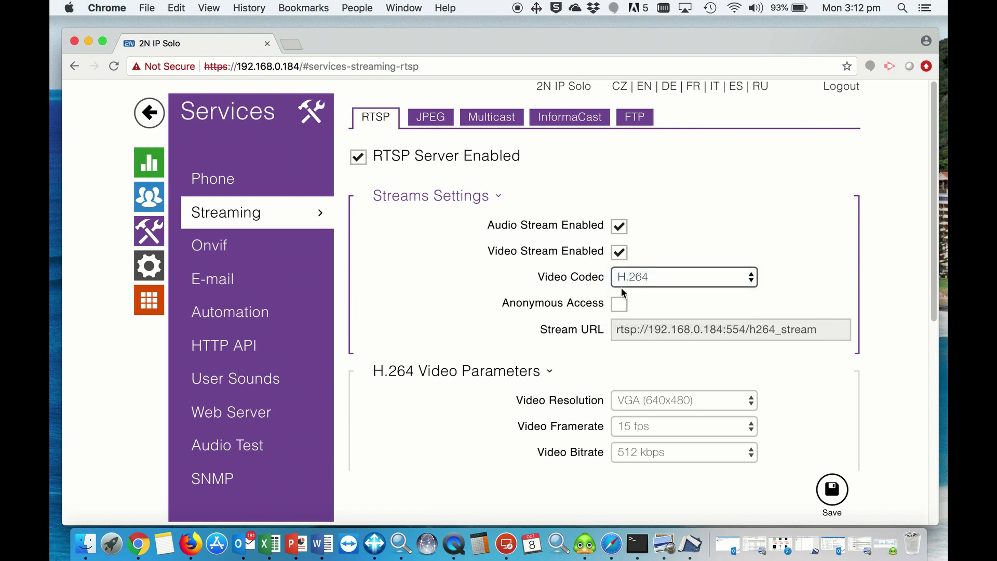
# - Keep the H.264 stream at VGA (640x480) and 15 fps, reviewing the bitrate options
pyautogui.scroll(-5, 438, 331)
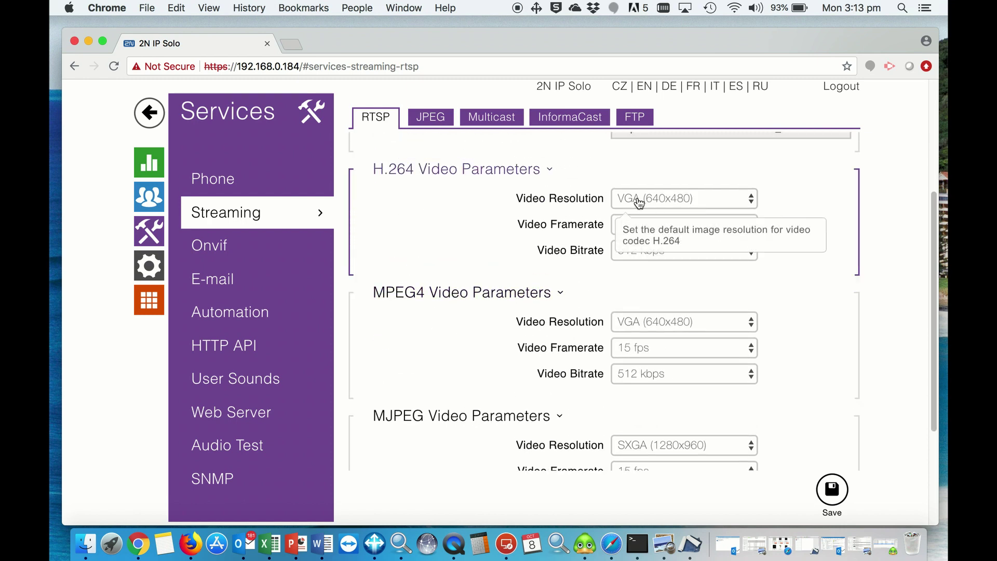
pyautogui.click(674, 204)
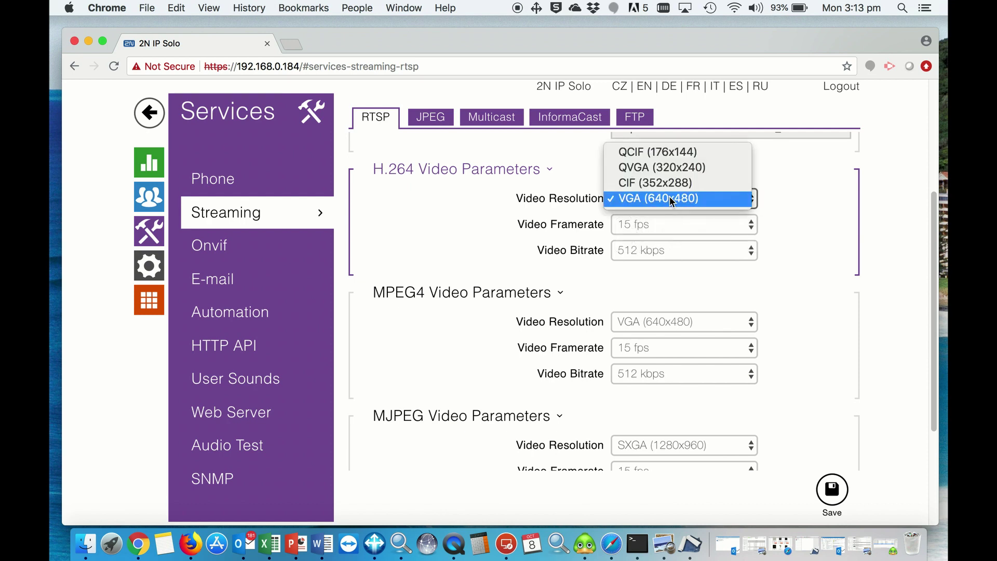
pyautogui.click(649, 225)
pyautogui.click(650, 225)
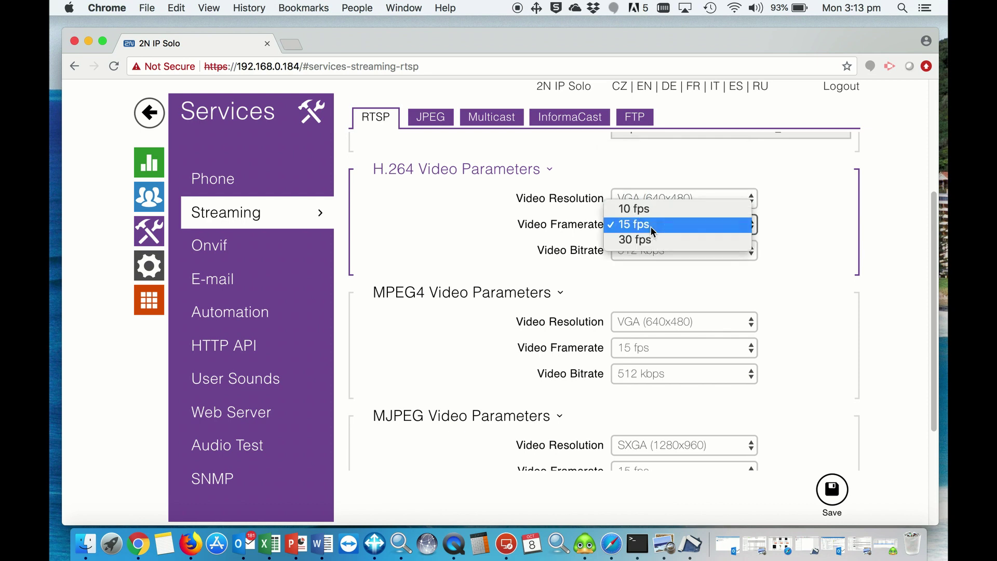
pyautogui.click(665, 225)
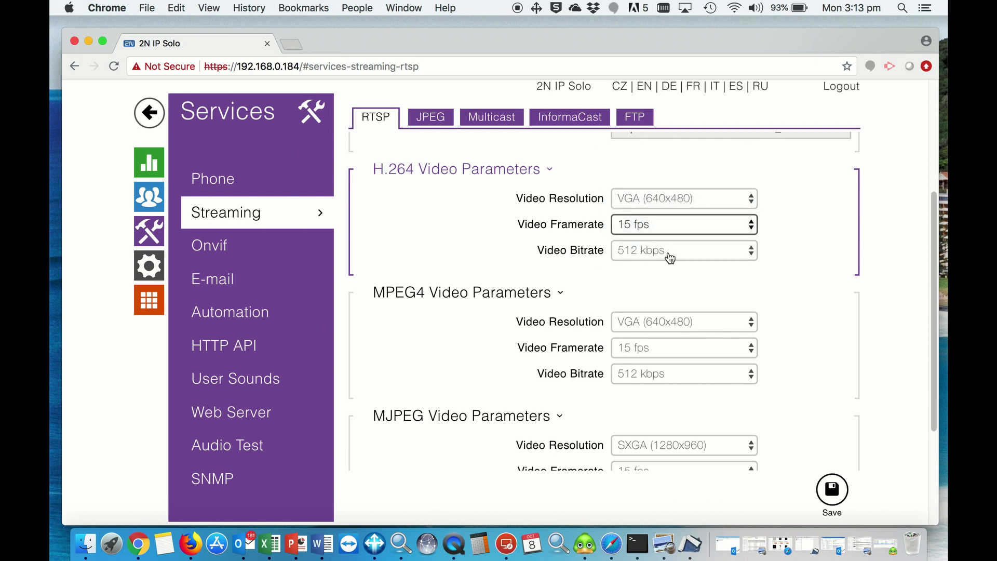
pyautogui.click(671, 251)
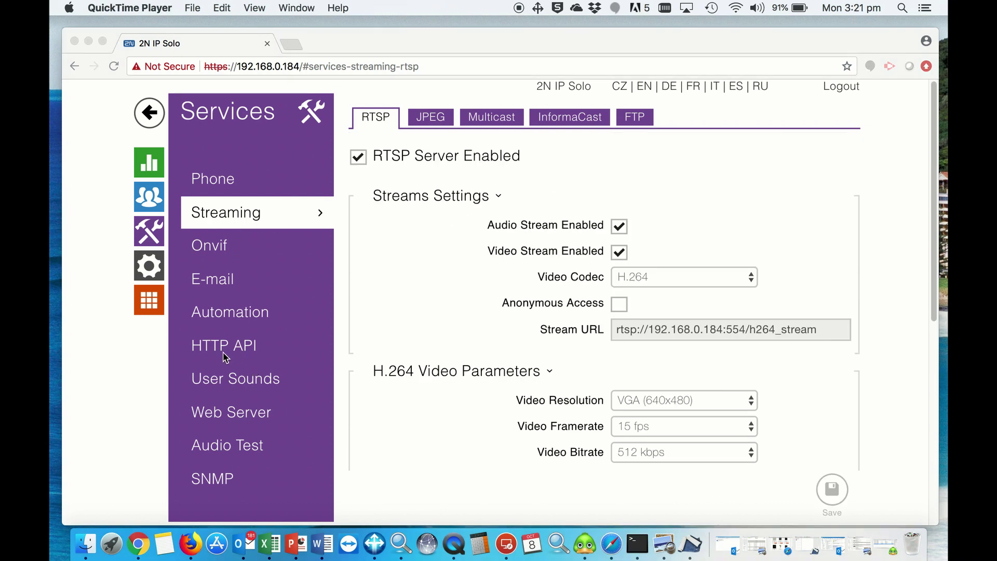
# - In HTTP API, set Camera API to Unsecure (TCP) with Basic authentication and save
pyautogui.click(224, 353)
pyautogui.click(225, 352)
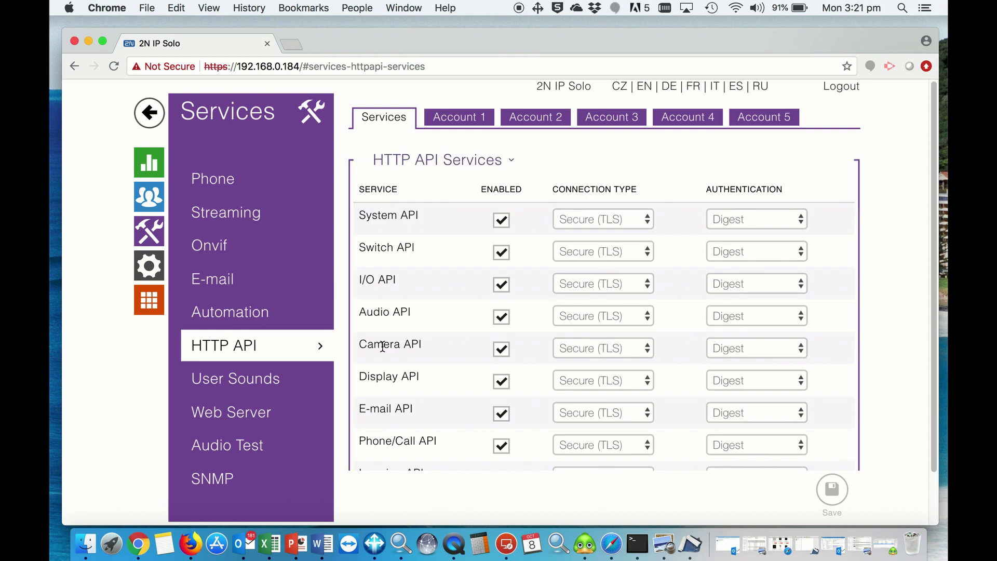
pyautogui.click(627, 353)
pyautogui.click(628, 335)
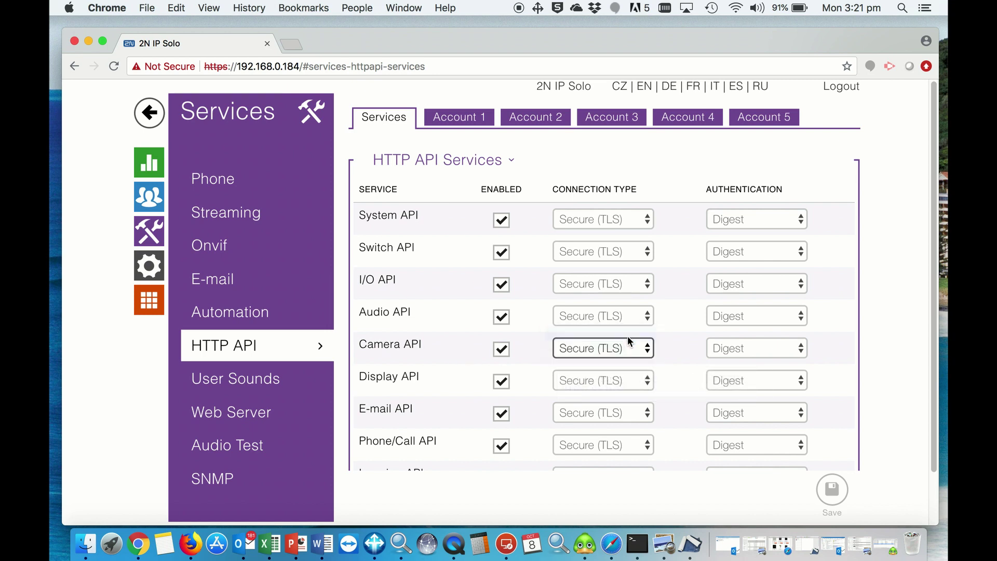
pyautogui.click(741, 349)
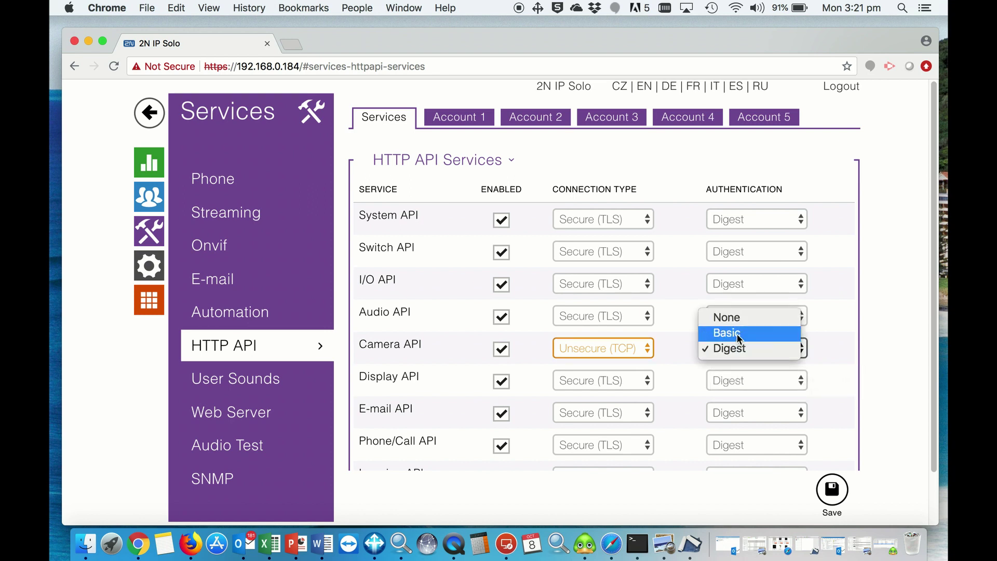
pyautogui.click(737, 335)
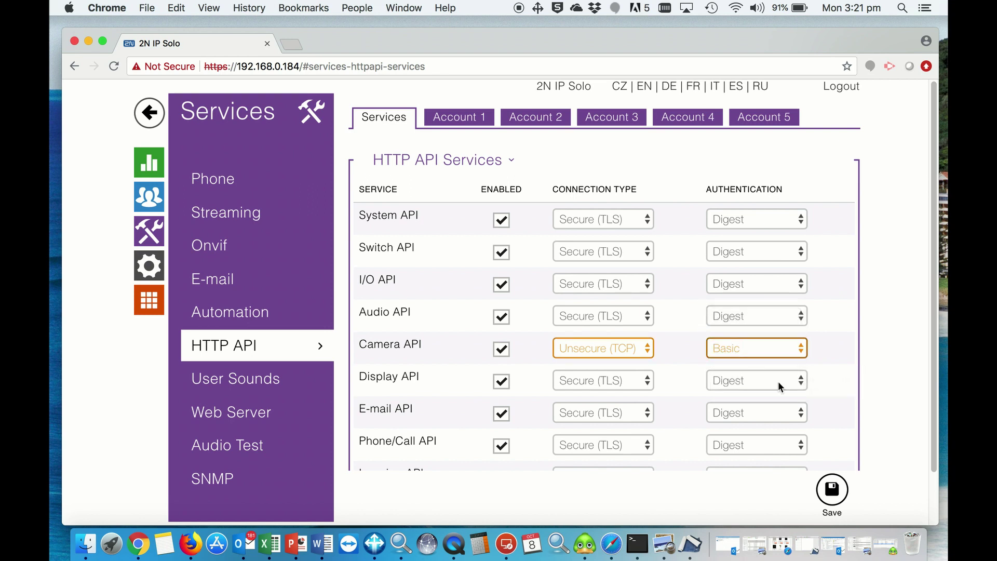
pyautogui.click(836, 494)
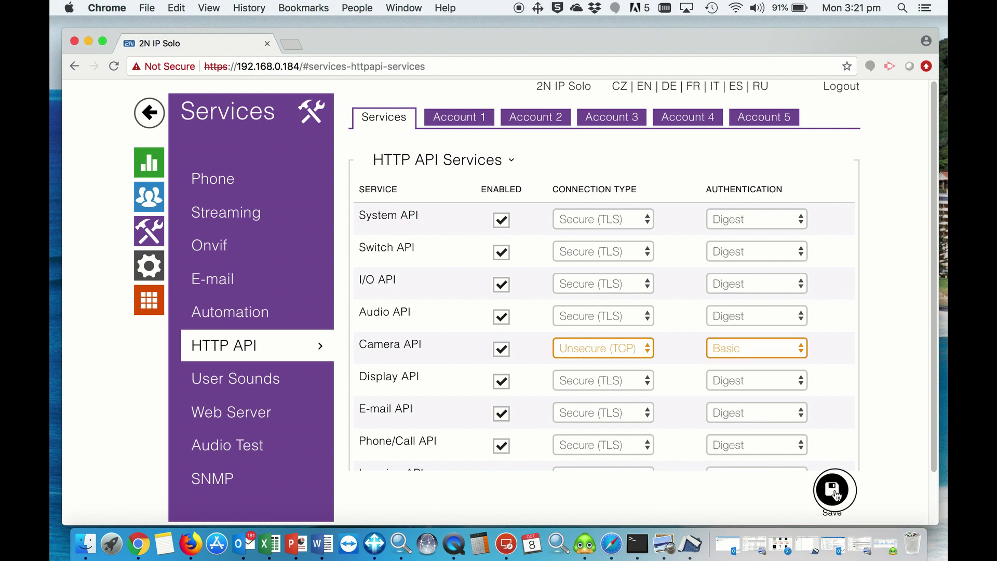
# - Enable HTTP API Account 1 with user name admin and enter its password
pyautogui.click(451, 120)
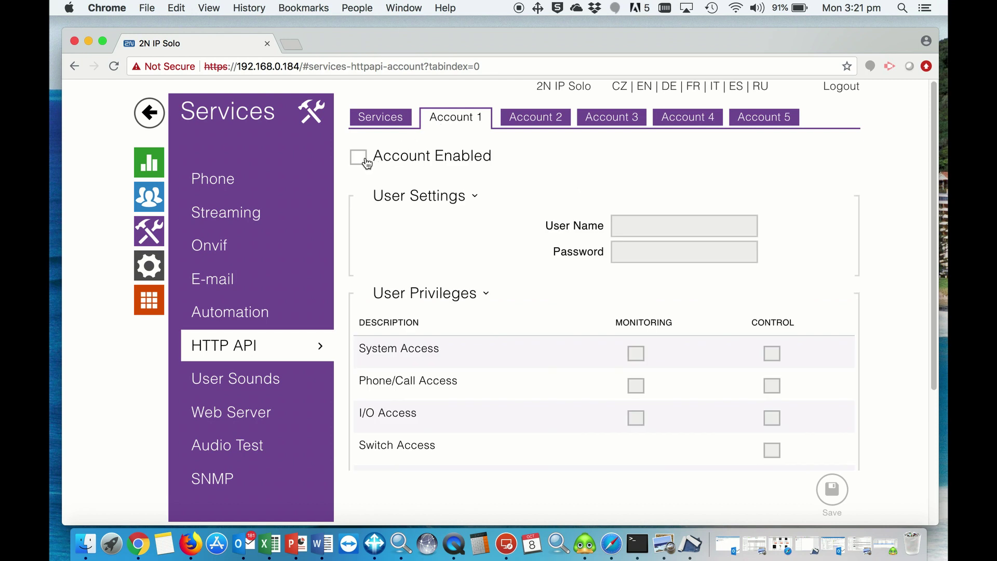
pyautogui.click(358, 157)
pyautogui.click(643, 221)
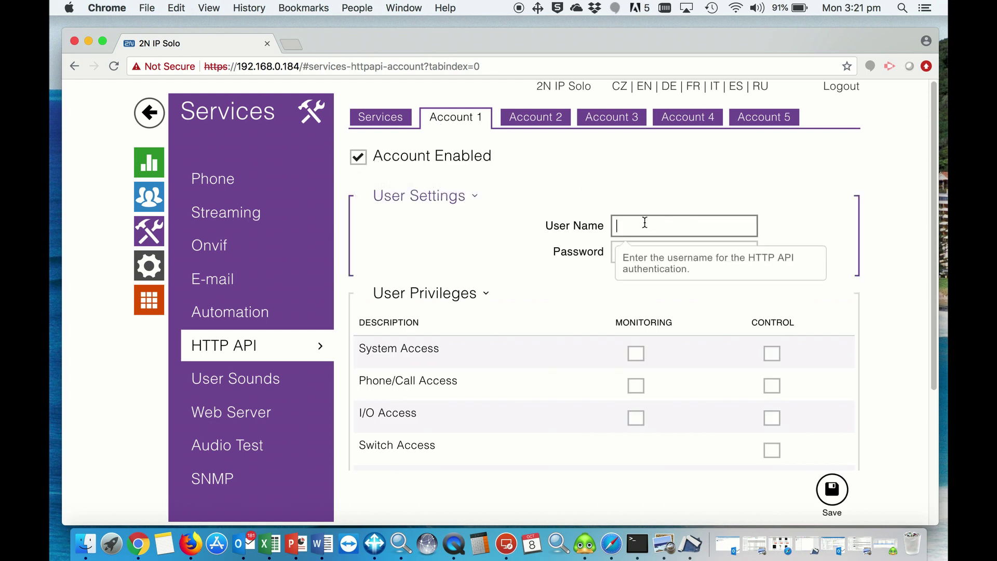
pyautogui.write('admin')
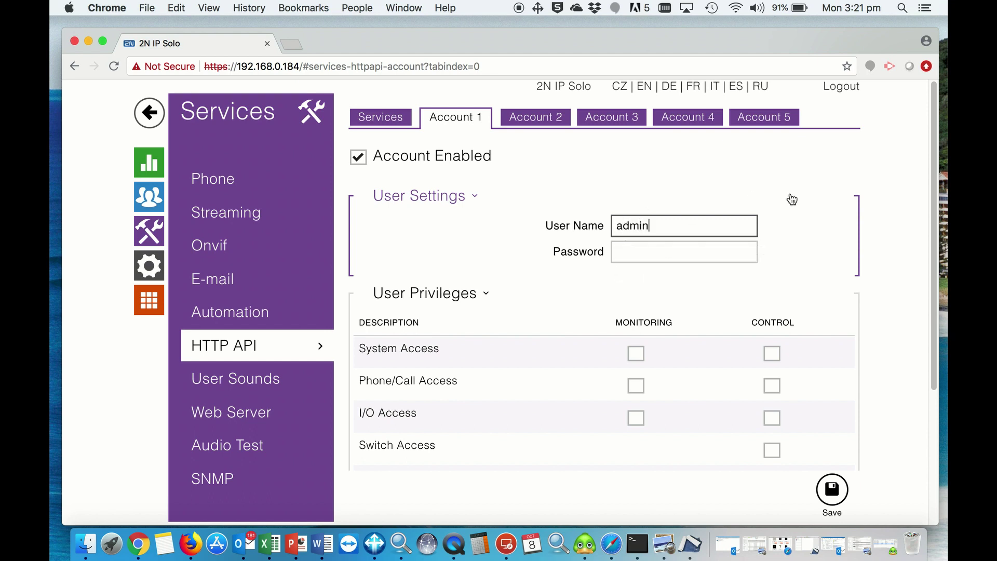
pyautogui.click(685, 258)
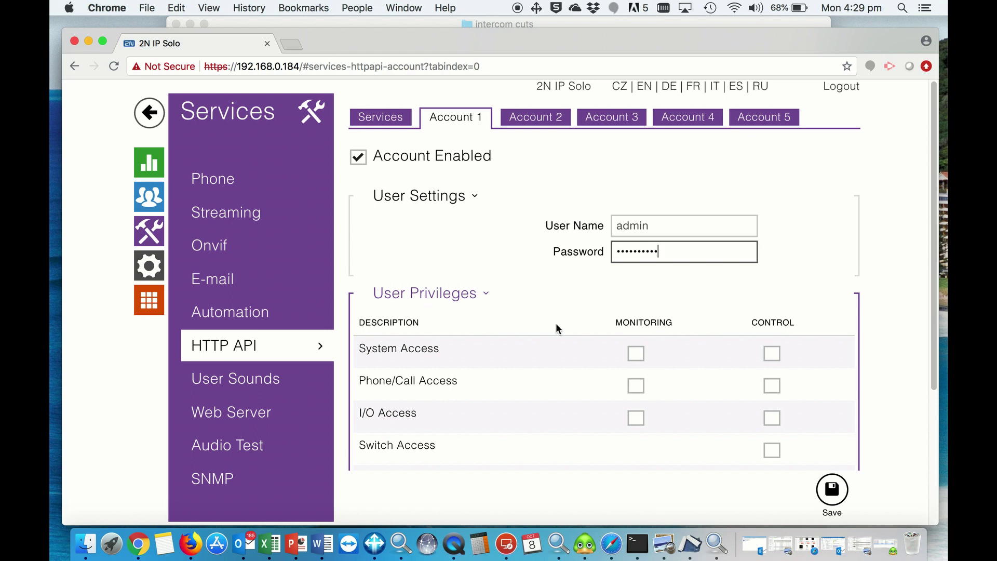
# - Grant Account 1 every monitoring and control privilege, from System to E-mail Service access
pyautogui.click(639, 356)
pyautogui.click(636, 386)
pyautogui.click(638, 420)
pyautogui.click(777, 393)
pyautogui.click(773, 418)
pyautogui.click(773, 450)
pyautogui.scroll(-5, 800, 416)
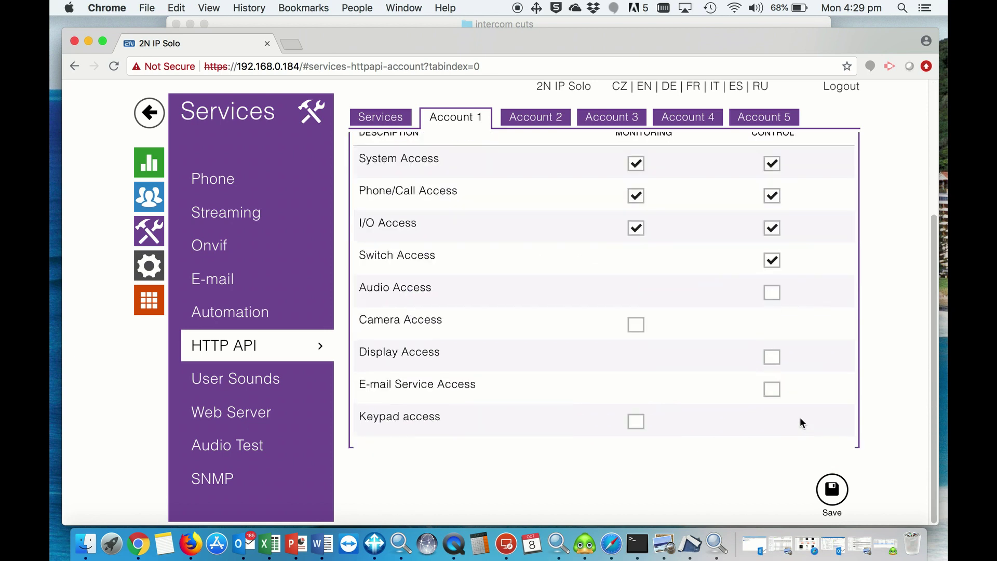
pyautogui.click(771, 290)
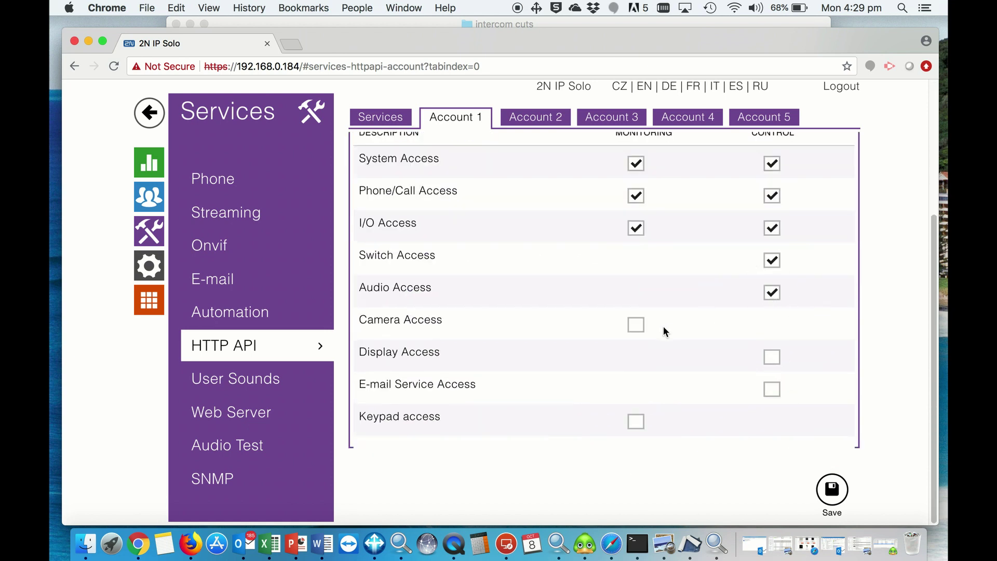
pyautogui.click(638, 423)
pyautogui.click(772, 358)
pyautogui.click(771, 390)
pyautogui.scroll(1, 842, 401)
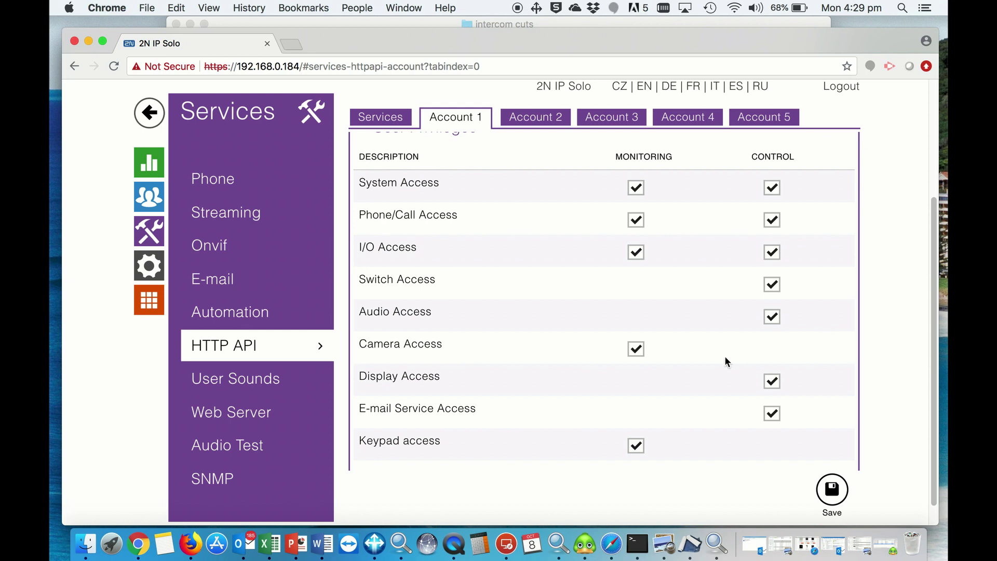
# - Apply the pending HTTP API account changes and review the ONVIF admin account's user name and password
pyautogui.click(227, 250)
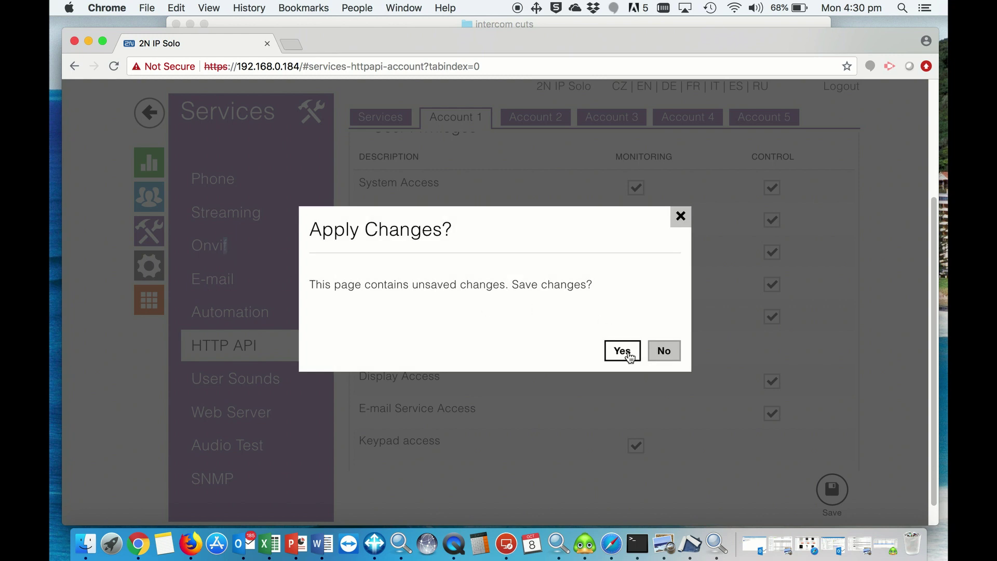
pyautogui.click(626, 352)
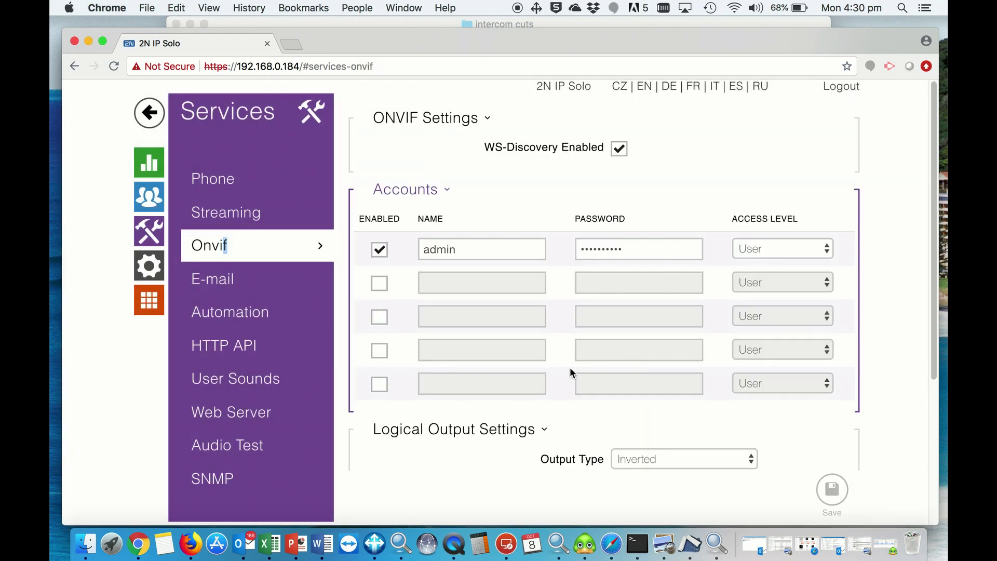
pyautogui.click(492, 253)
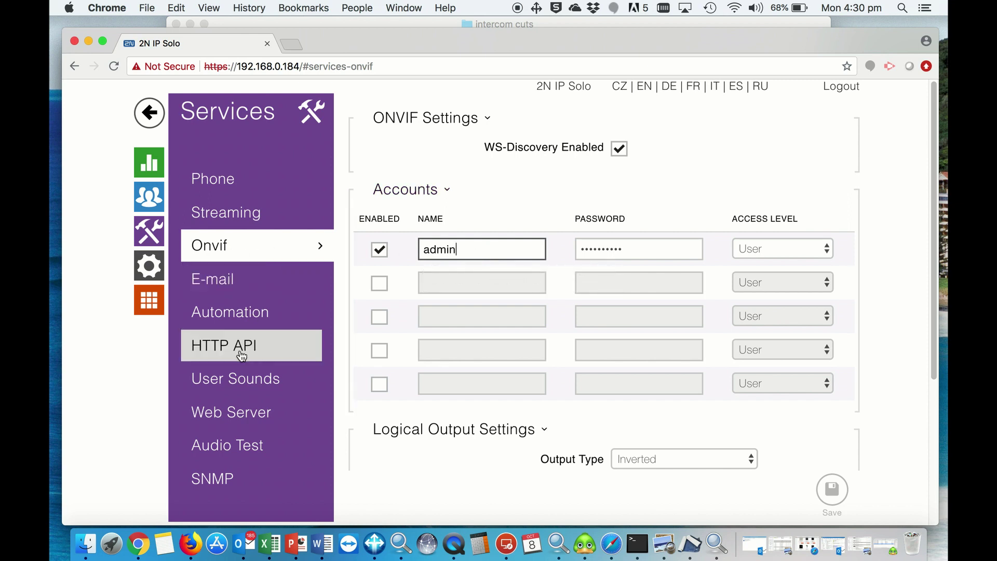
pyautogui.click(633, 253)
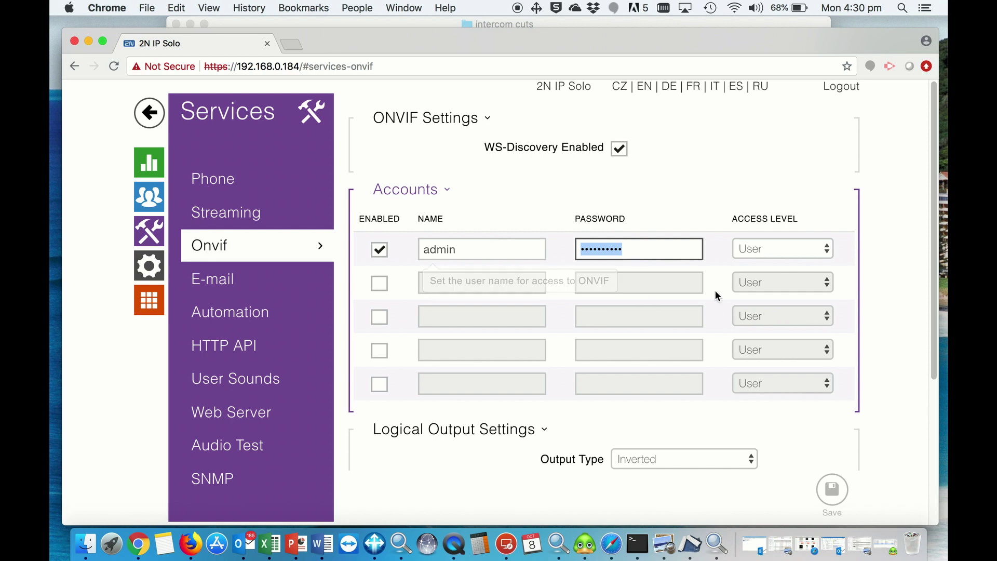
pyautogui.click(831, 490)
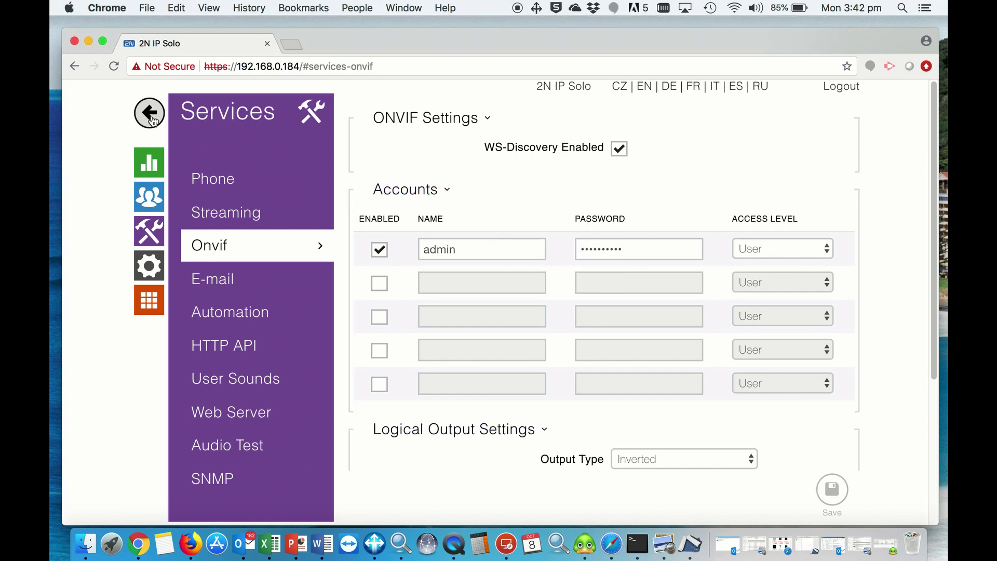
# - In Hardware > Camera > Internal Camera, stretch the detection area to the image bottom and save
pyautogui.click(150, 115)
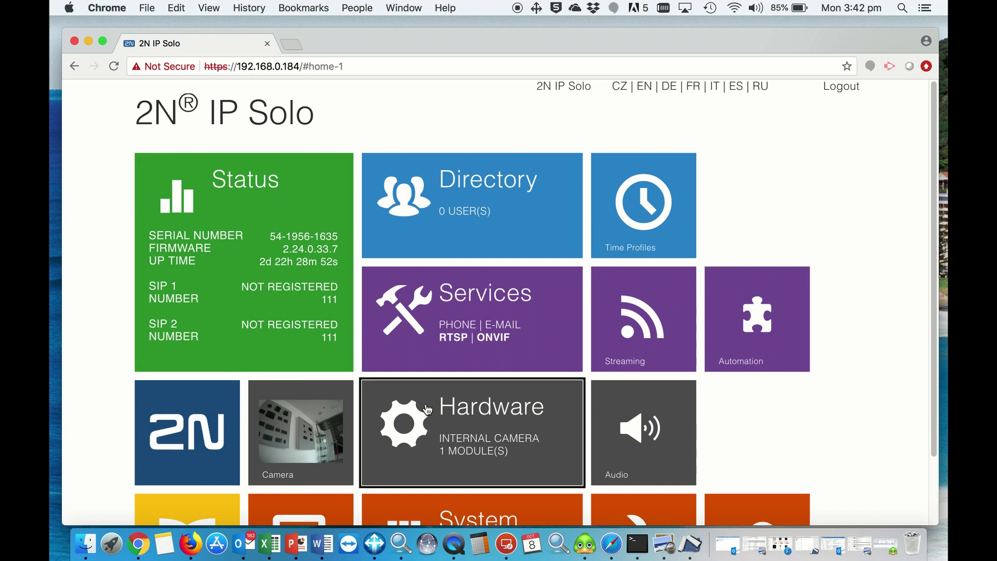
pyautogui.click(478, 423)
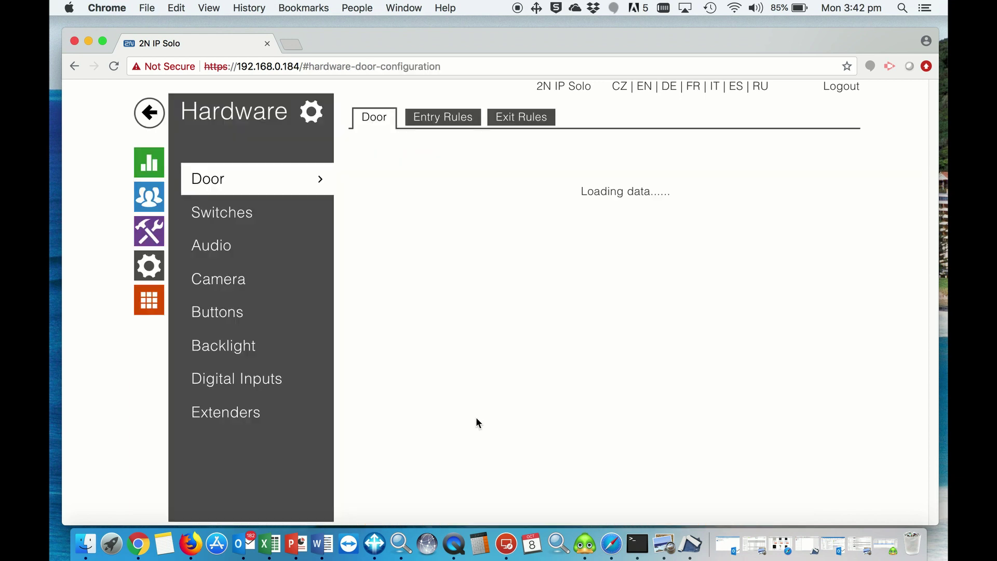
pyautogui.click(220, 290)
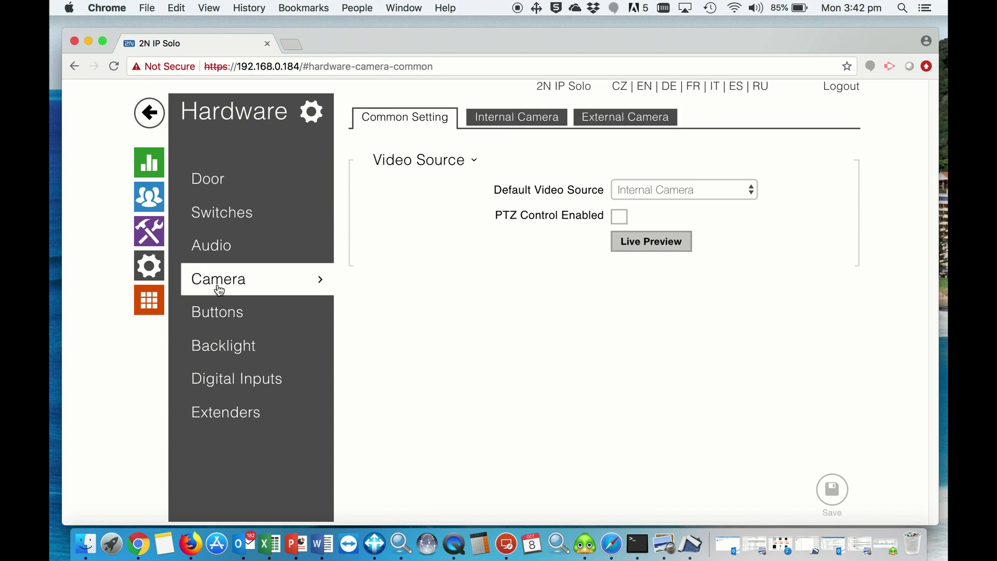
pyautogui.click(490, 125)
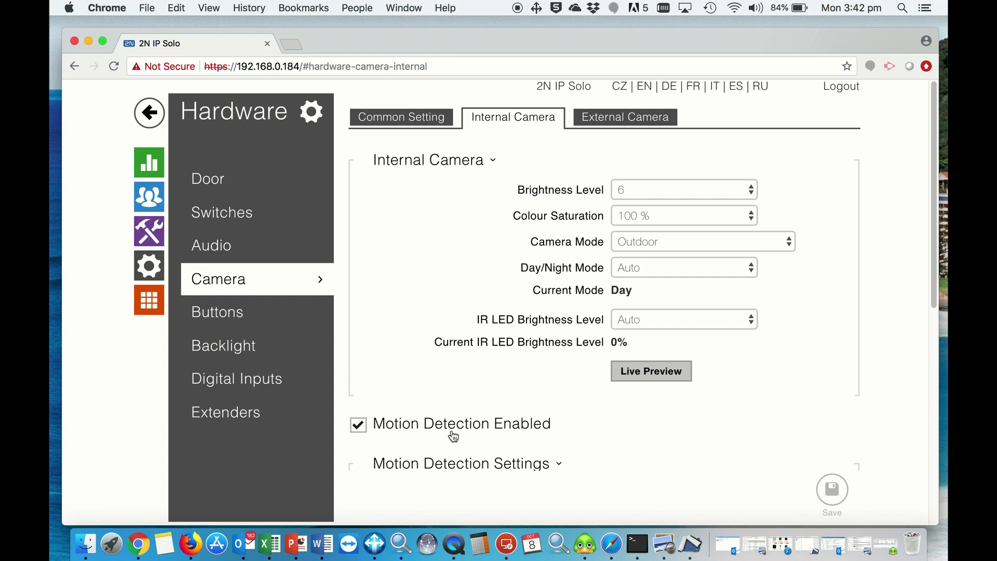
pyautogui.scroll(-8, 580, 432)
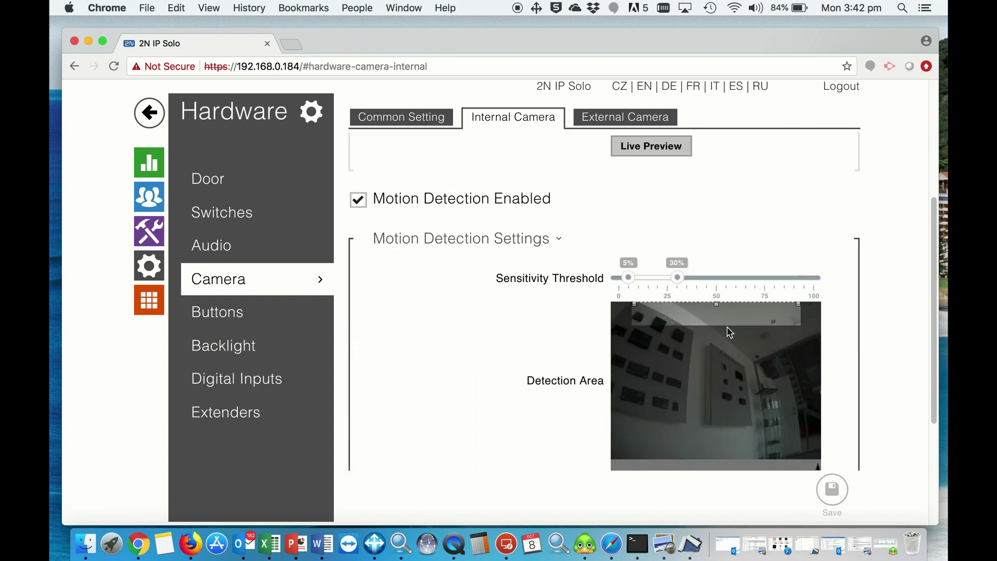
pyautogui.moveTo(727, 325); pyautogui.dragTo(724, 475)
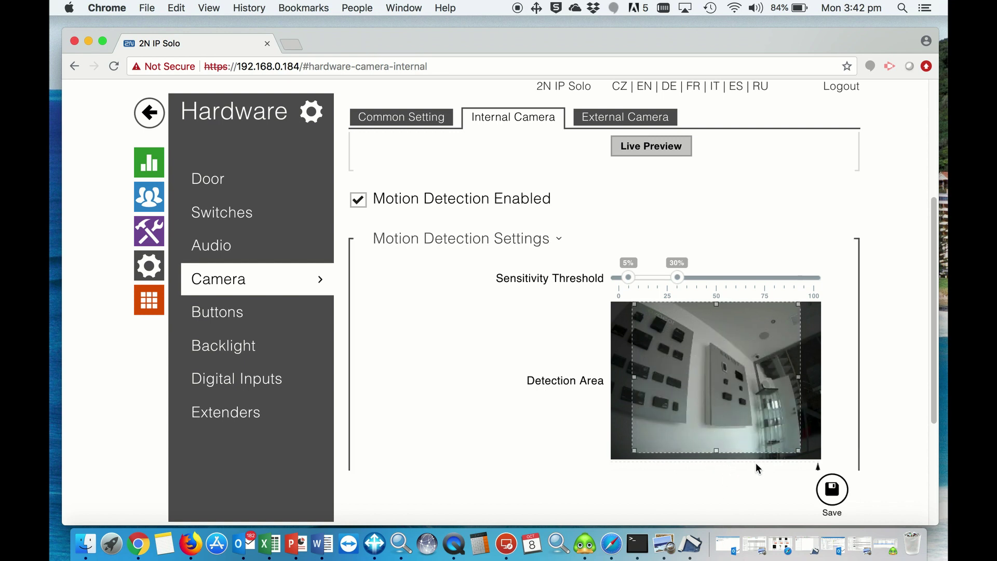
pyautogui.click(835, 493)
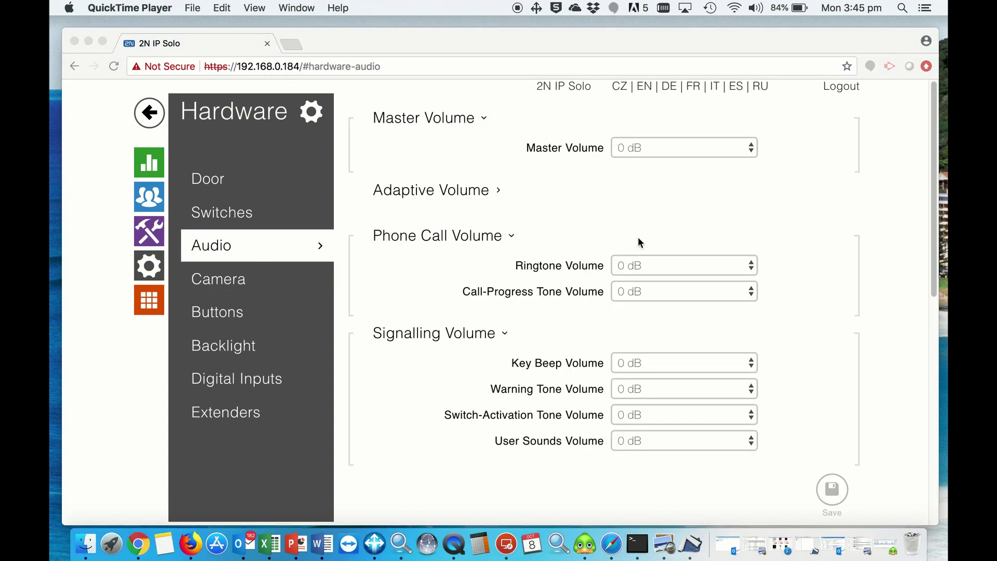
pyautogui.scroll(-4, 621, 241)
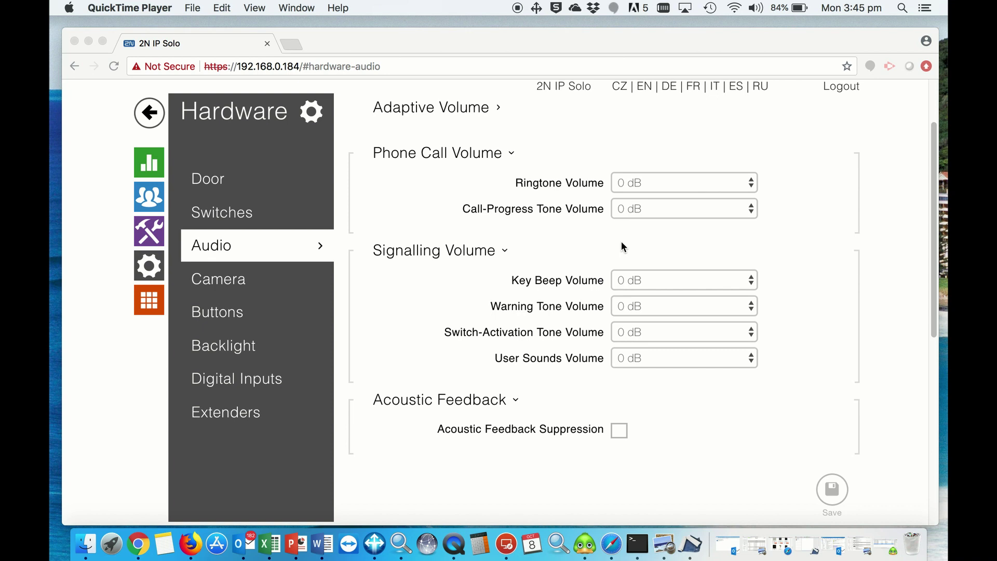
pyautogui.scroll(-6, 622, 243)
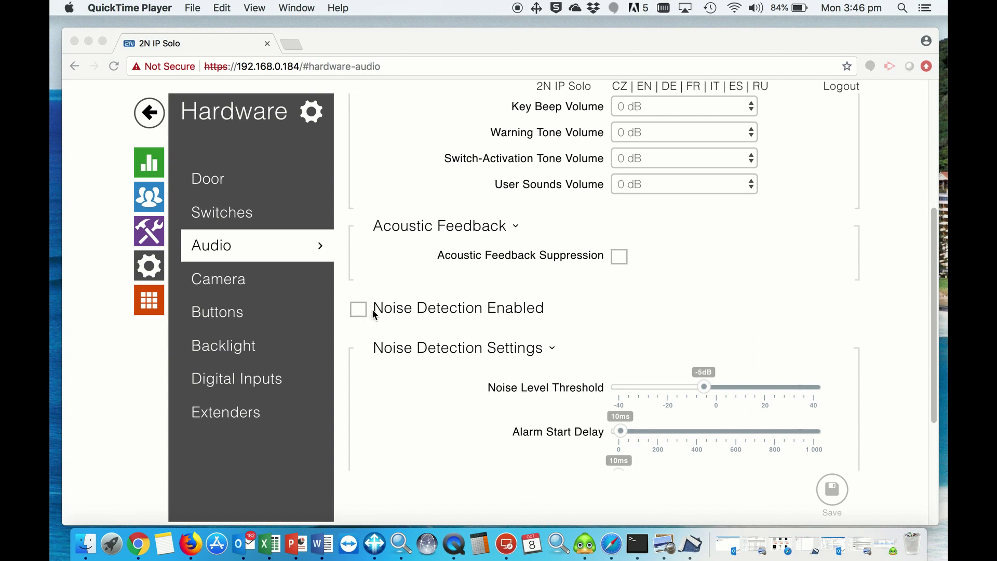
pyautogui.click(232, 319)
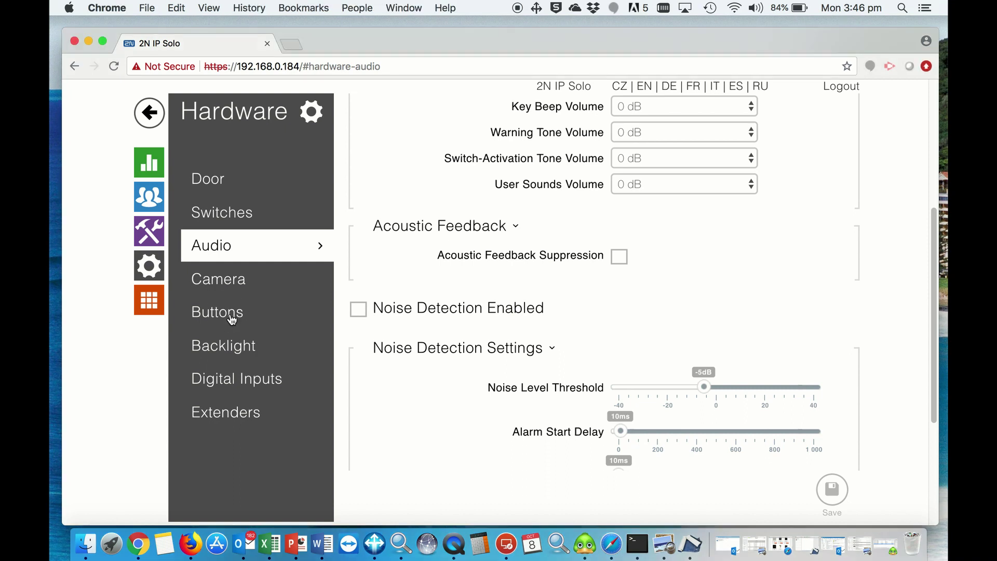
pyautogui.click(230, 318)
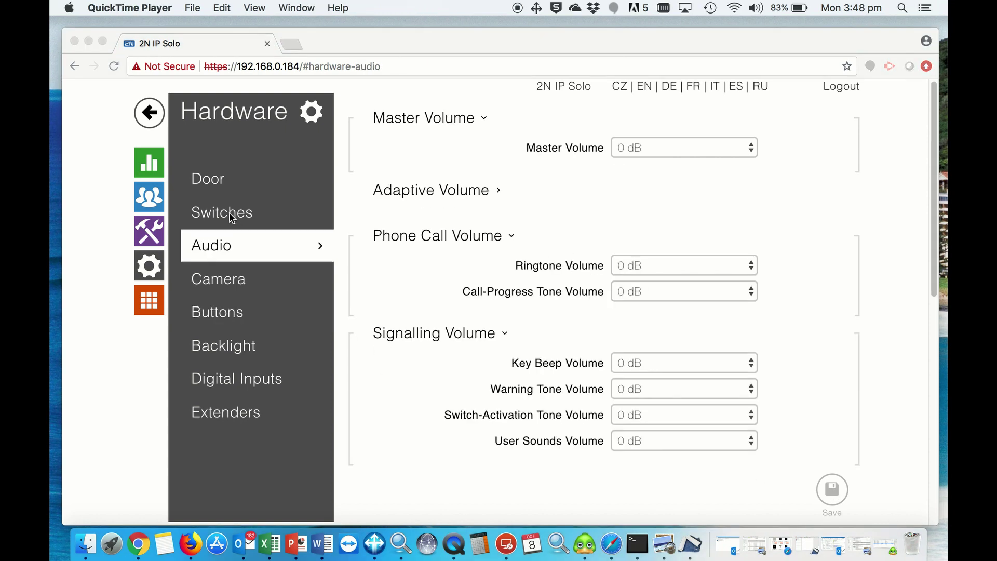
# - Inspect Switch 1's settings and its switch code 00, then return to the device home page
pyautogui.click(231, 218)
pyautogui.click(230, 214)
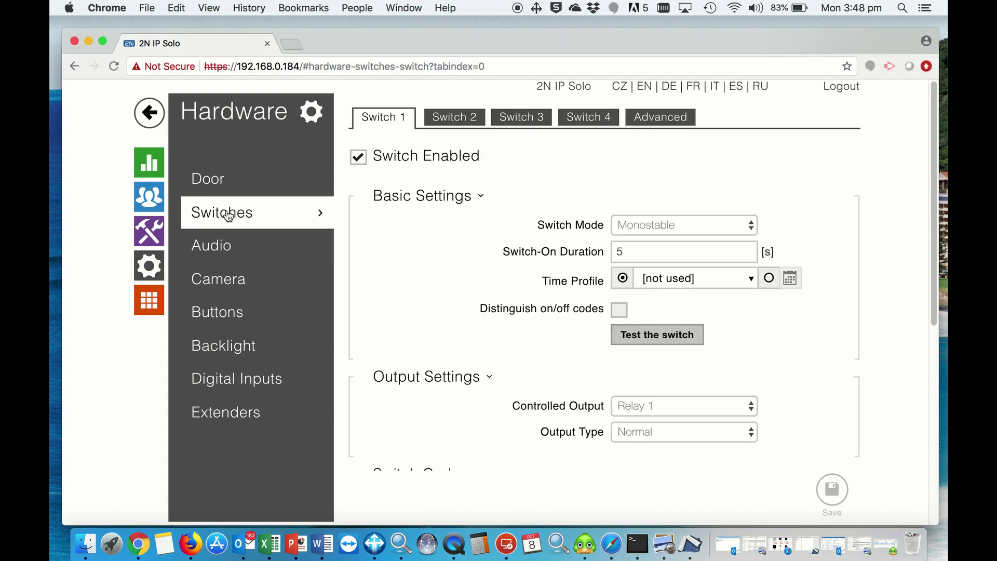
pyautogui.moveTo(587, 232)
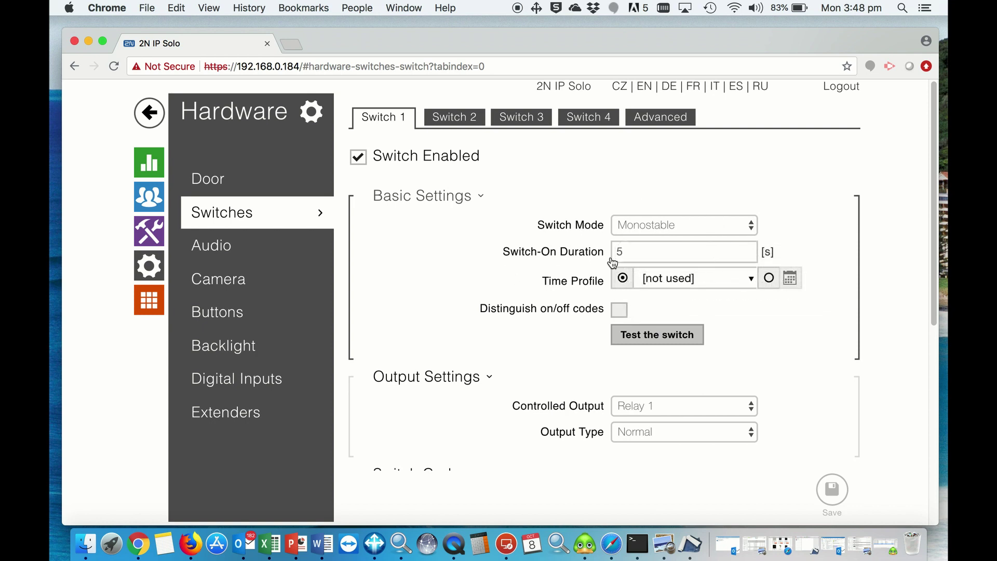
pyautogui.moveTo(670, 407)
pyautogui.scroll(-5, 841, 398)
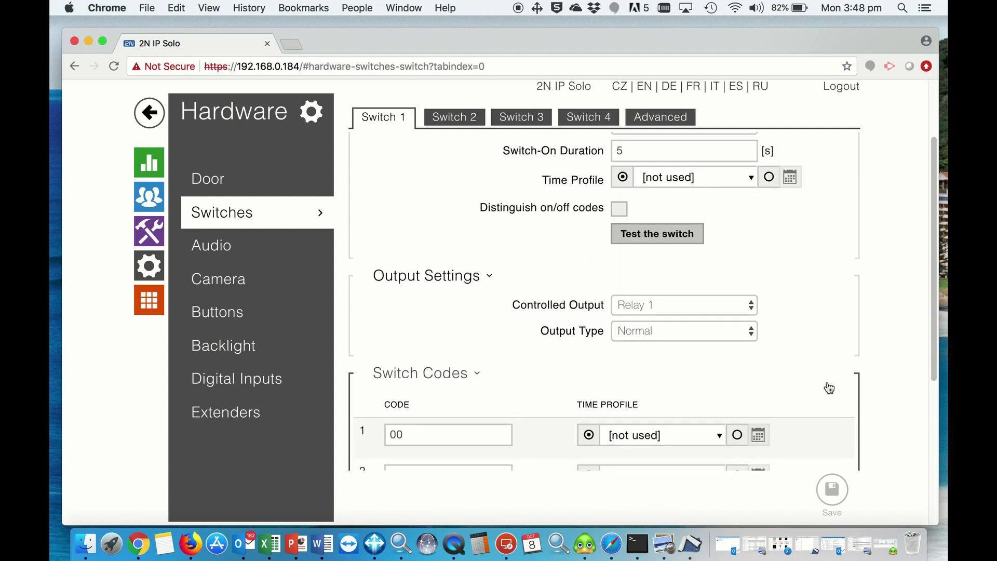
pyautogui.moveTo(489, 398)
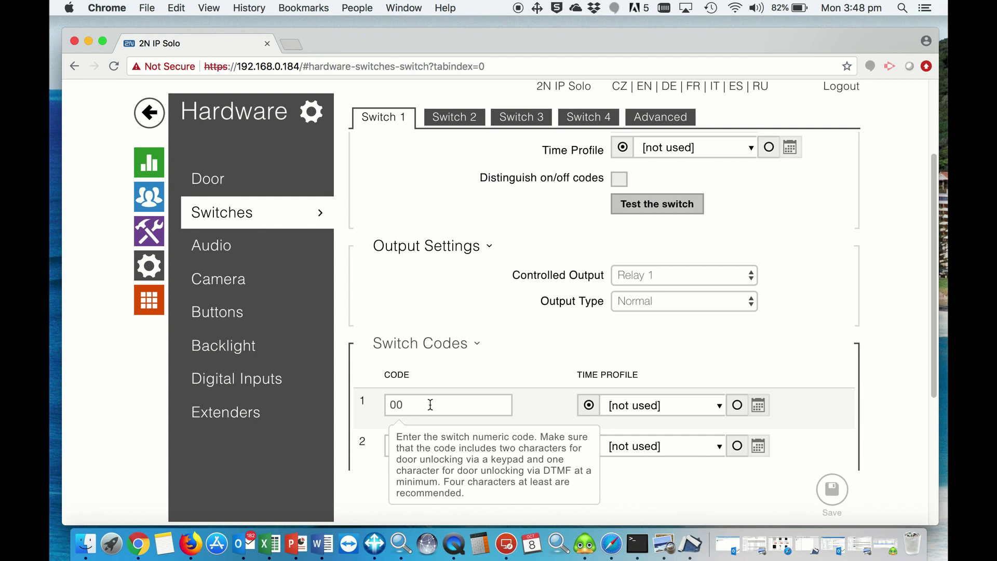
pyautogui.click(149, 112)
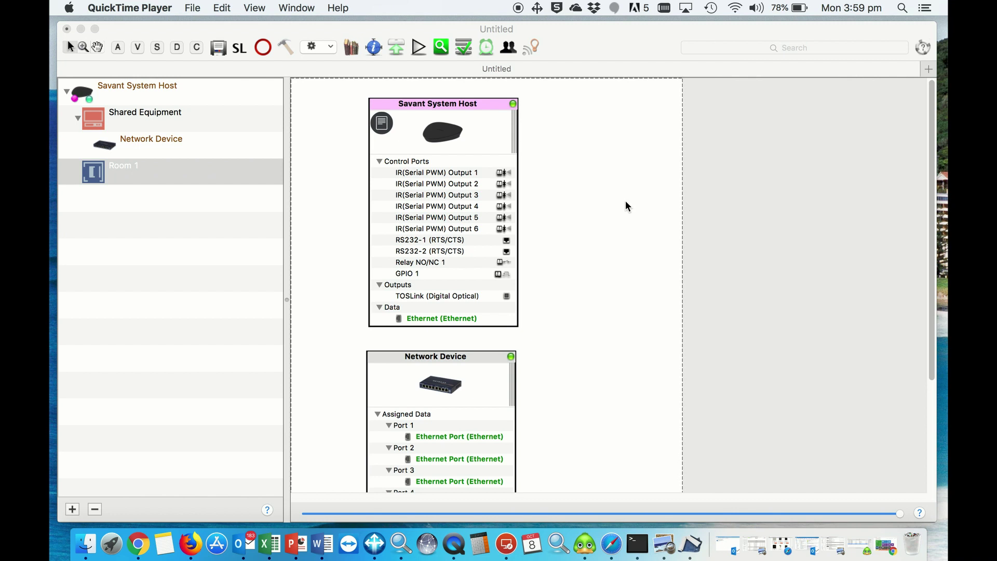
# - Search the Component Library for '2n h' and add a 2N Helios named 'front gate' under Shared Equipment
pyautogui.click(566, 48)
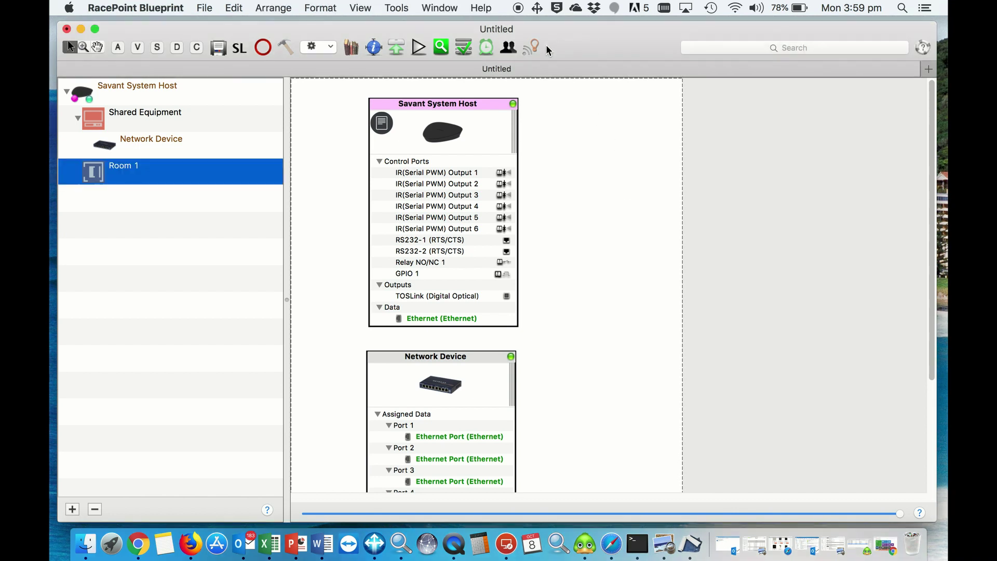
pyautogui.click(352, 47)
pyautogui.write('h')
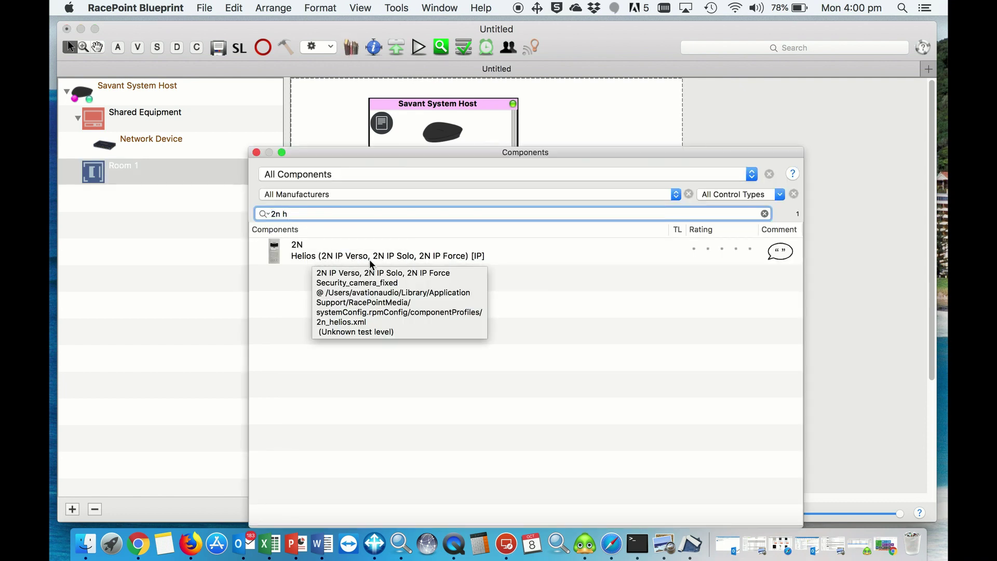
pyautogui.moveTo(294, 254); pyautogui.dragTo(140, 120)
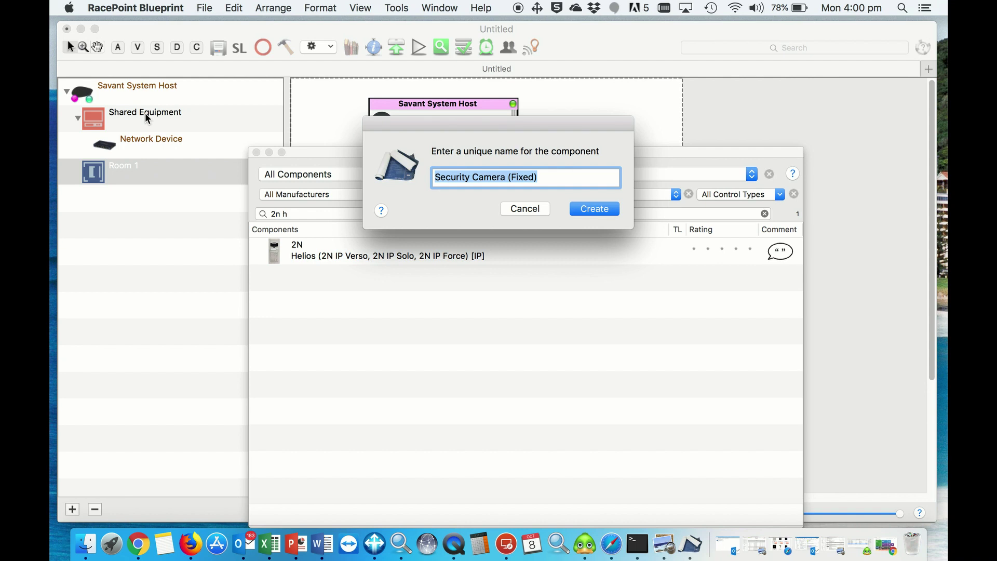
pyautogui.write('front gate')
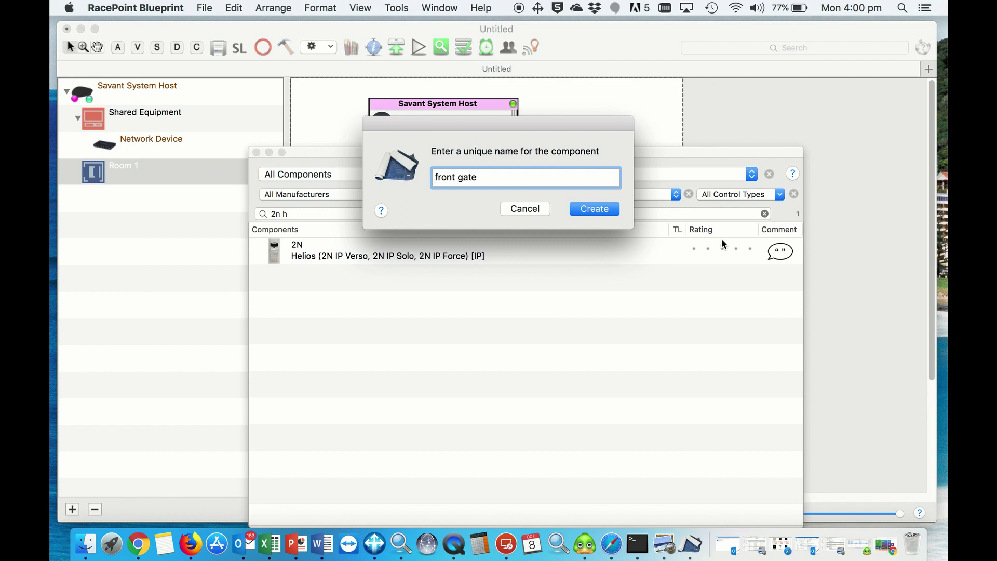
pyautogui.click(609, 211)
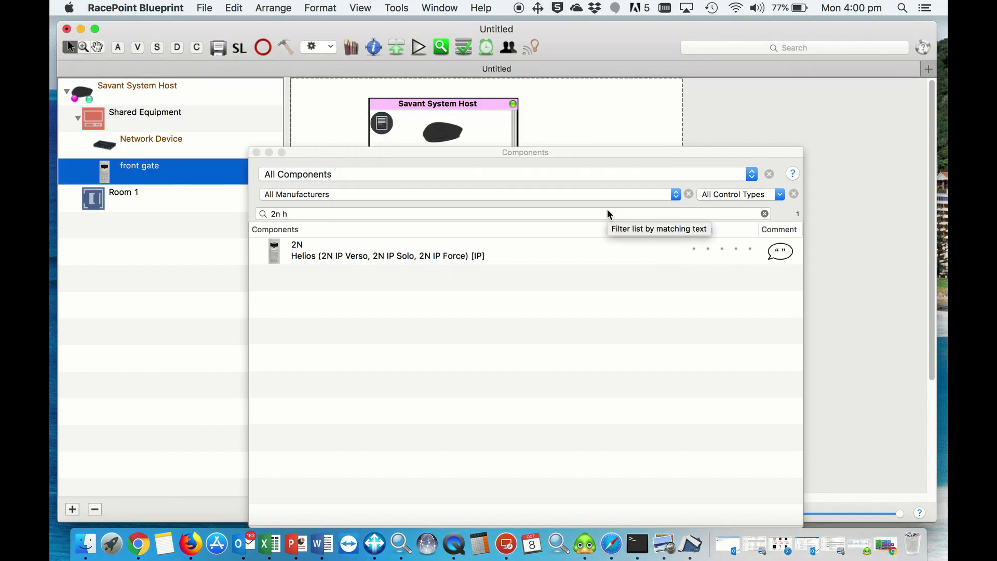
# - Place the front gate block onto the layout canvas
pyautogui.click(256, 152)
pyautogui.click(113, 174)
pyautogui.moveTo(113, 174); pyautogui.dragTo(558, 175)
# - Wire front gate's Ethernet to Network Device Port 1 and move it beside Network Device
pyautogui.click(586, 245)
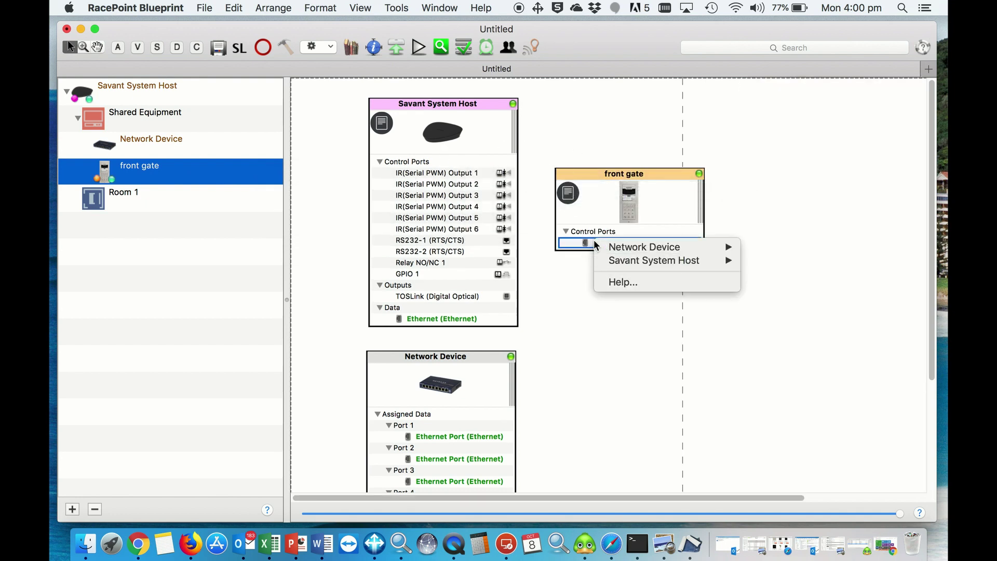
pyautogui.click(575, 248)
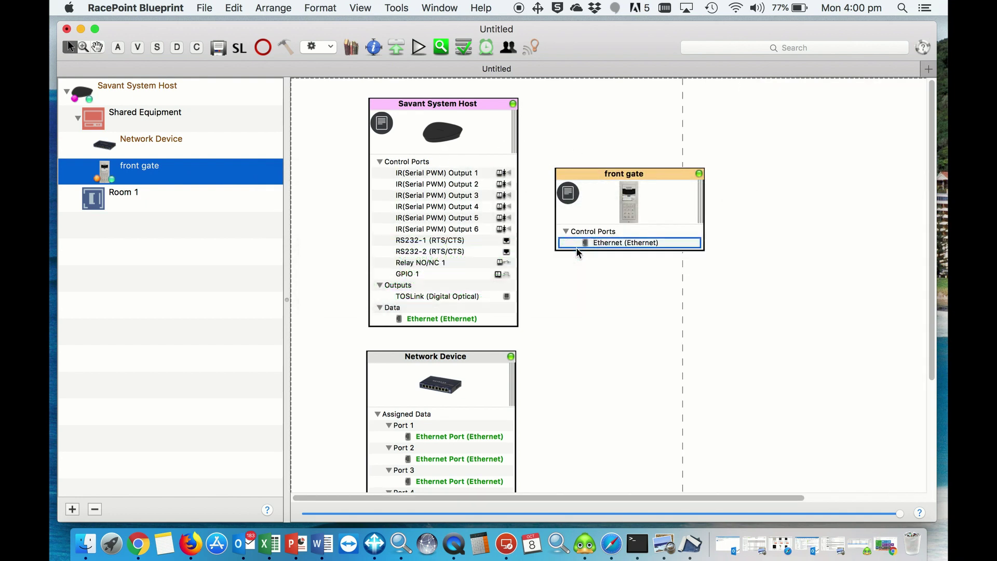
pyautogui.moveTo(590, 177); pyautogui.dragTo(641, 338)
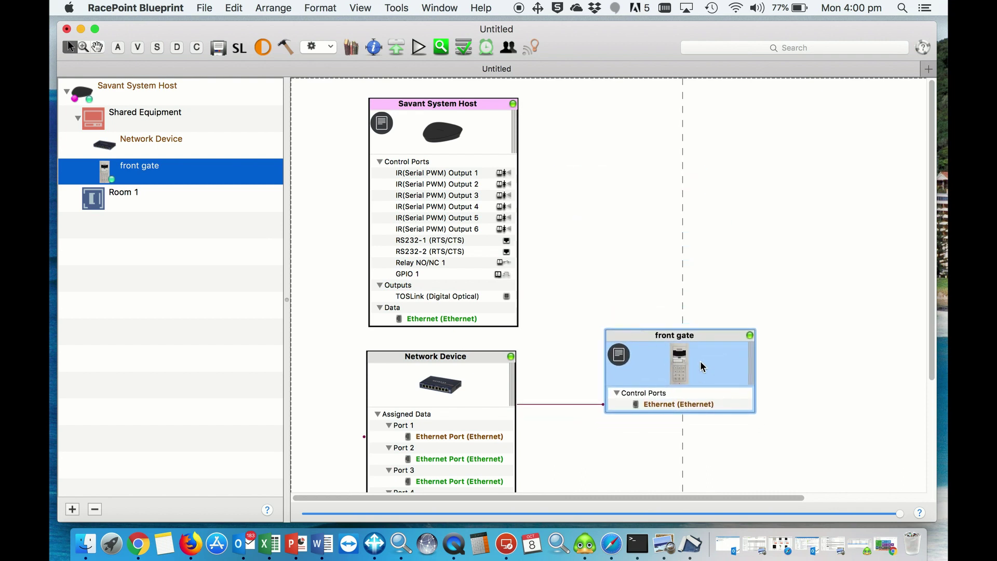
# - Generate services and accept the Service Preferences Table
pyautogui.click(286, 49)
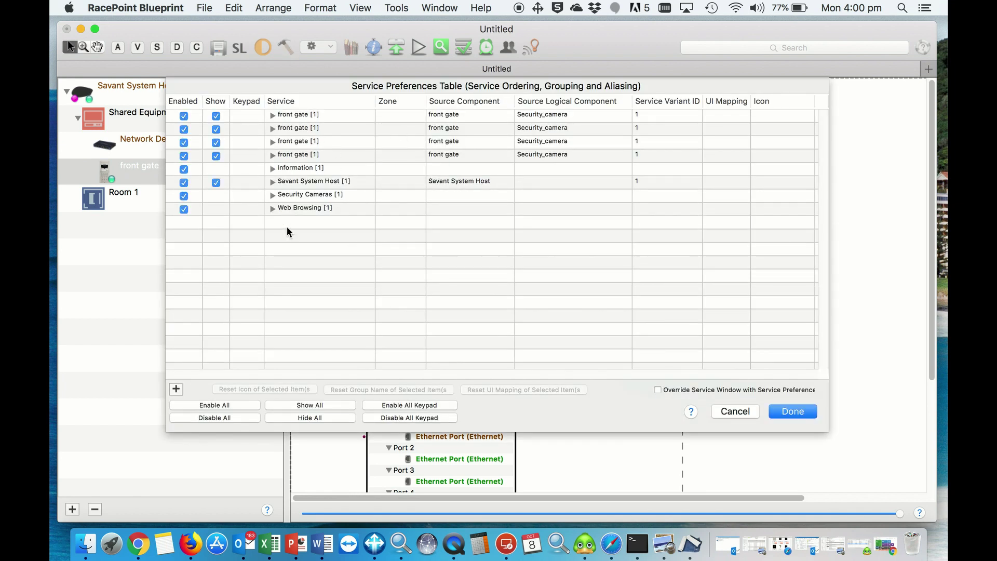
pyautogui.click(793, 412)
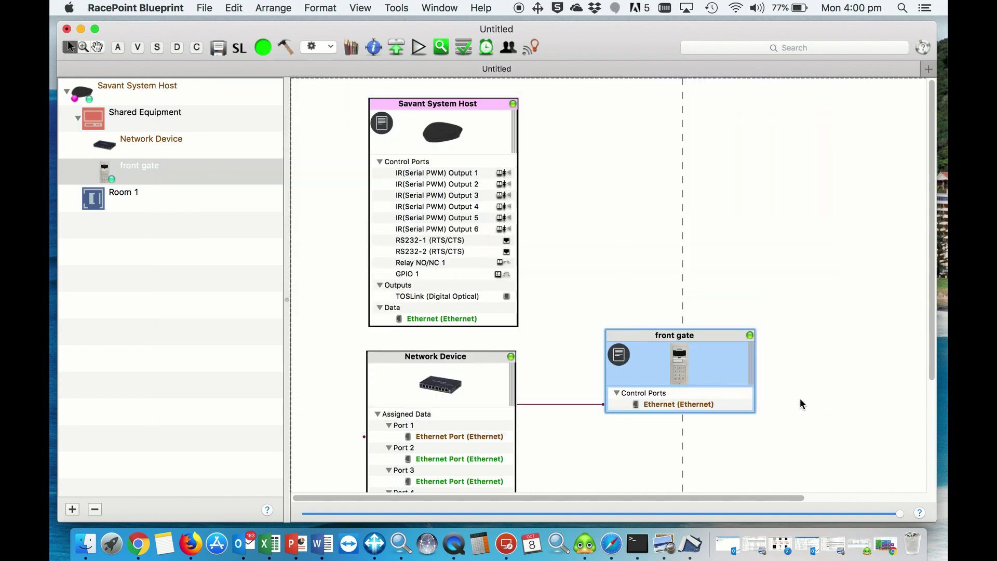
# - Give the front gate security camera IP 192.168.0.184 and login admin in Security Camera settings
pyautogui.click(416, 47)
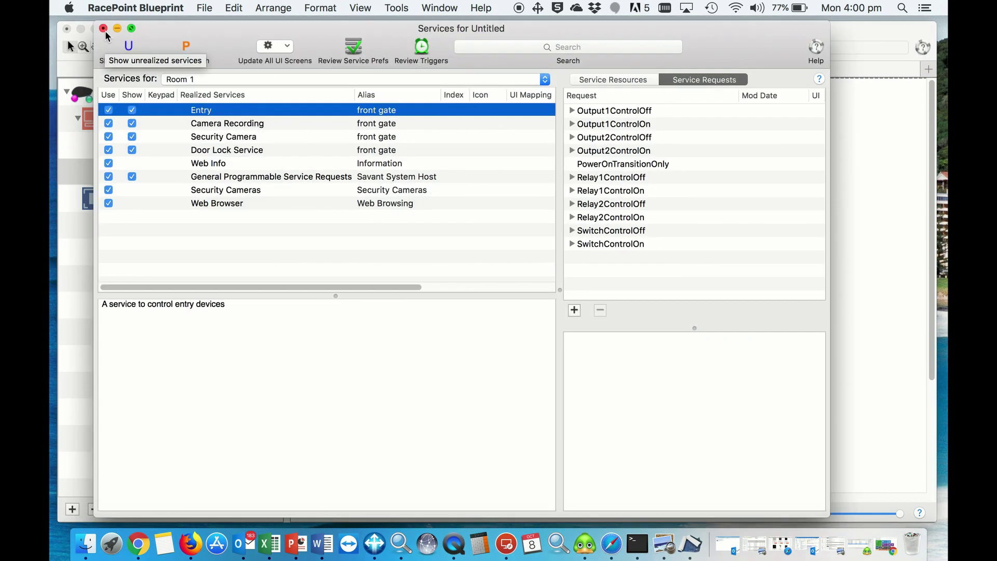
pyautogui.click(120, 40)
pyautogui.click(396, 8)
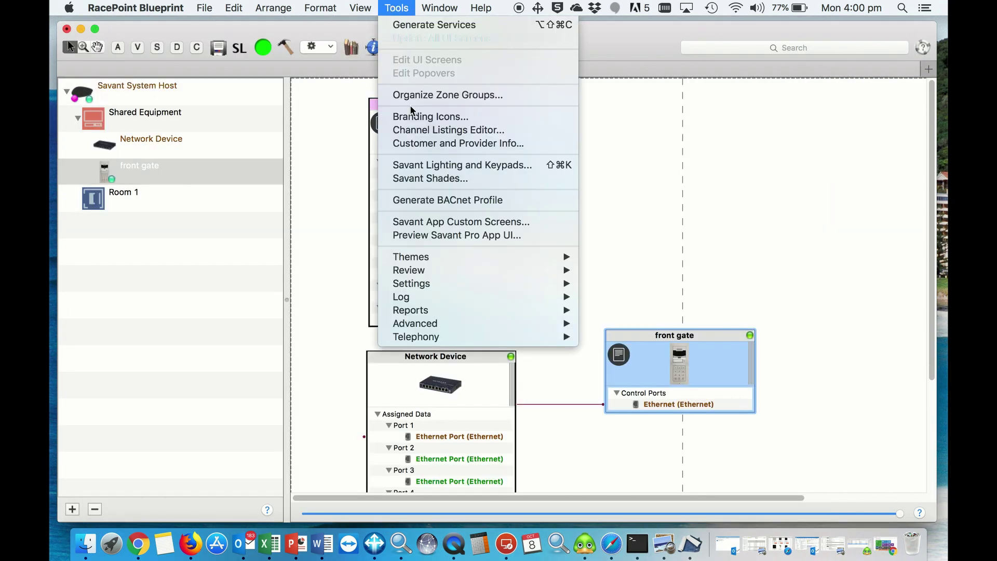
pyautogui.moveTo(451, 285)
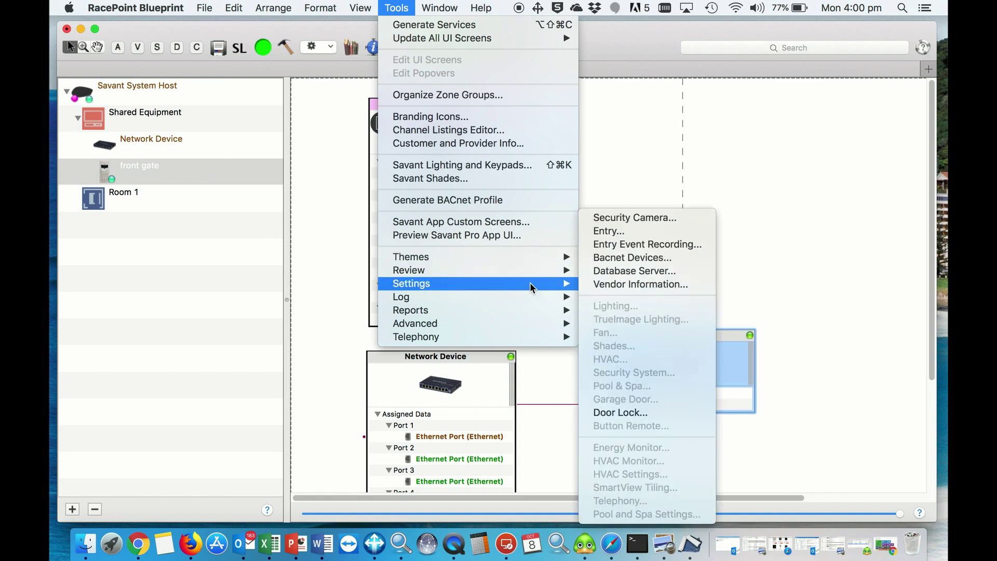
pyautogui.click(634, 217)
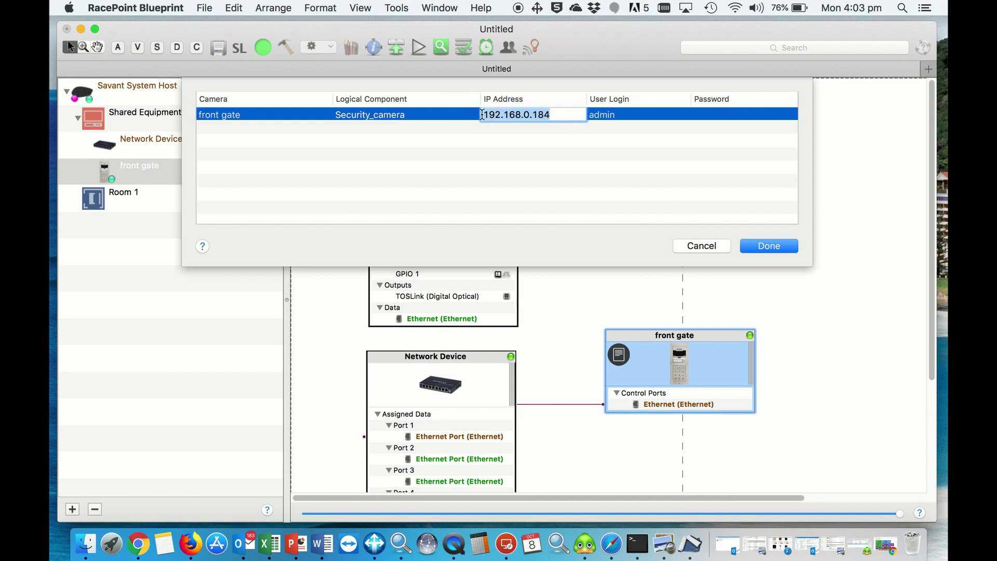
pyautogui.click(623, 117)
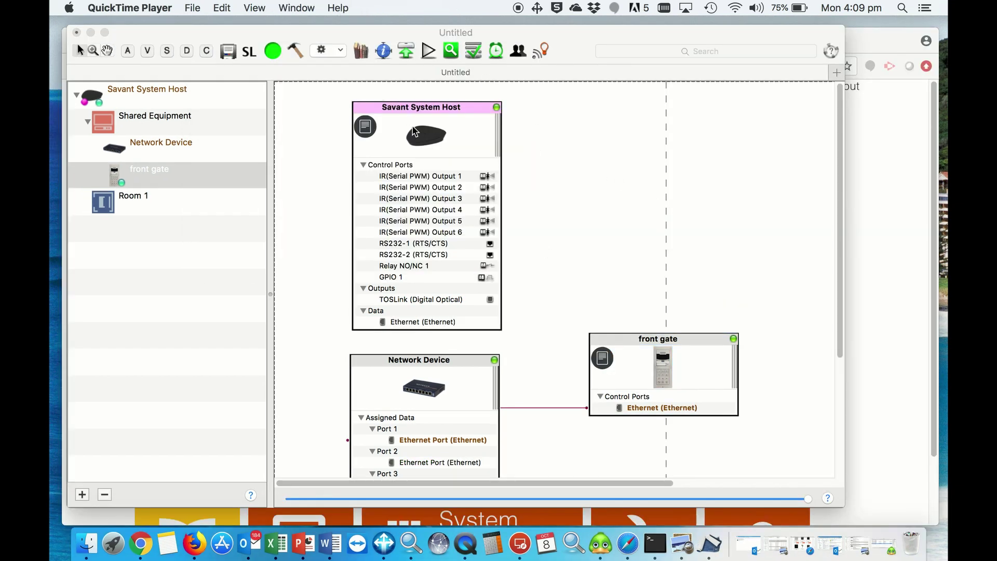
# - Open Tools > Settings > Entry for front gate, showing 30-second ring duration and motion events
pyautogui.click(613, 350)
pyautogui.click(397, 8)
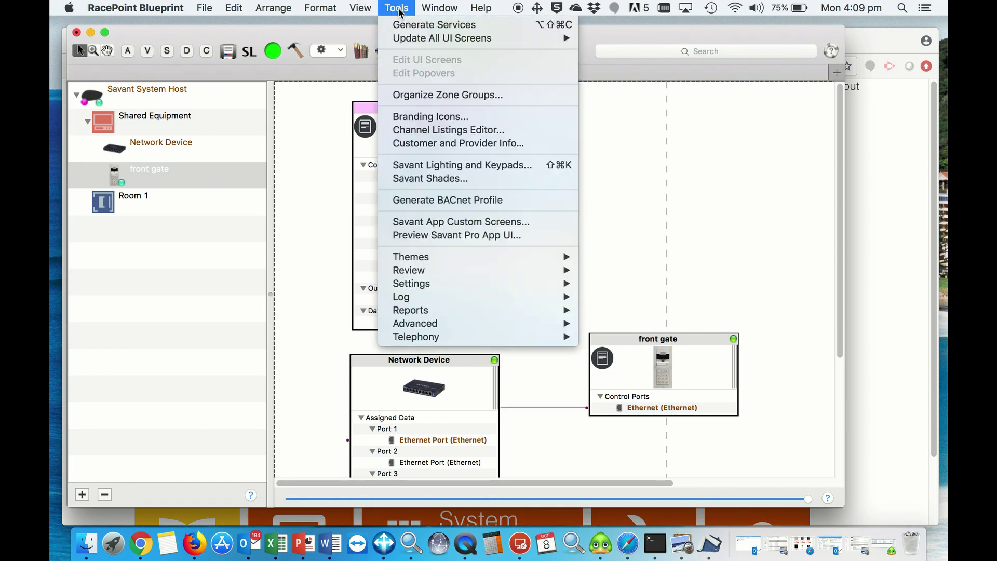
pyautogui.moveTo(445, 285)
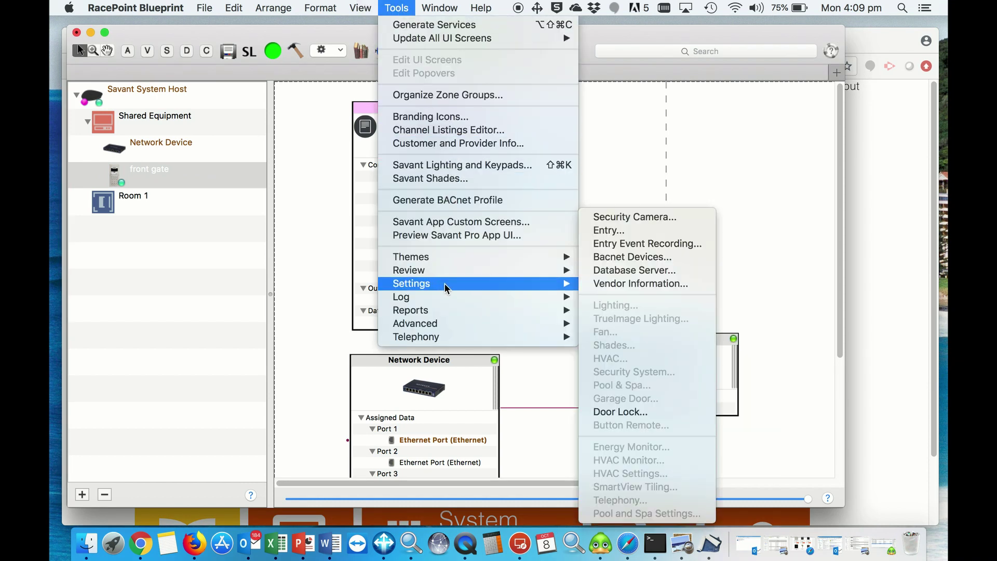
pyautogui.click(624, 231)
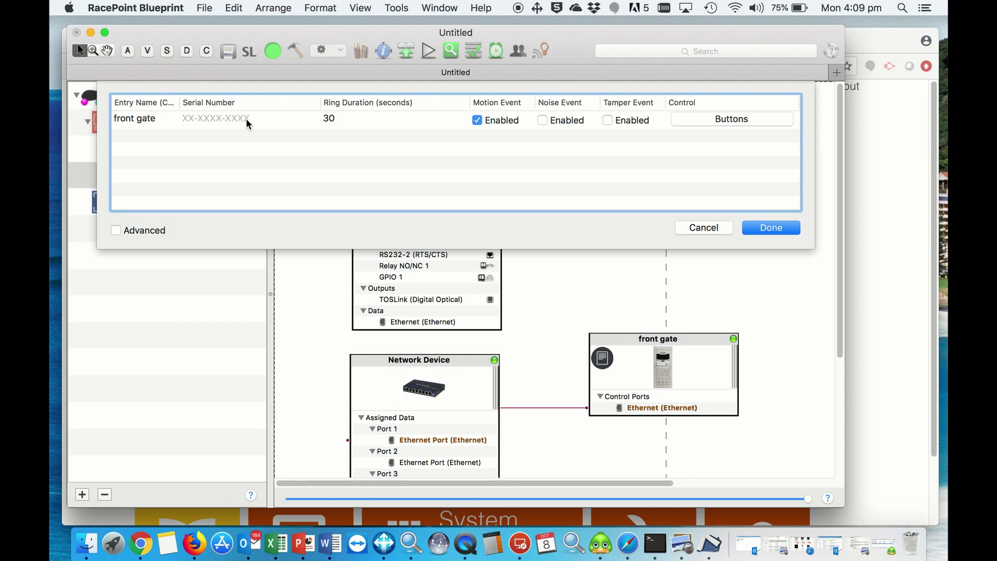
# - In the 2N IP Solo web interface, open Status > Device and select the serial number
pyautogui.click(140, 544)
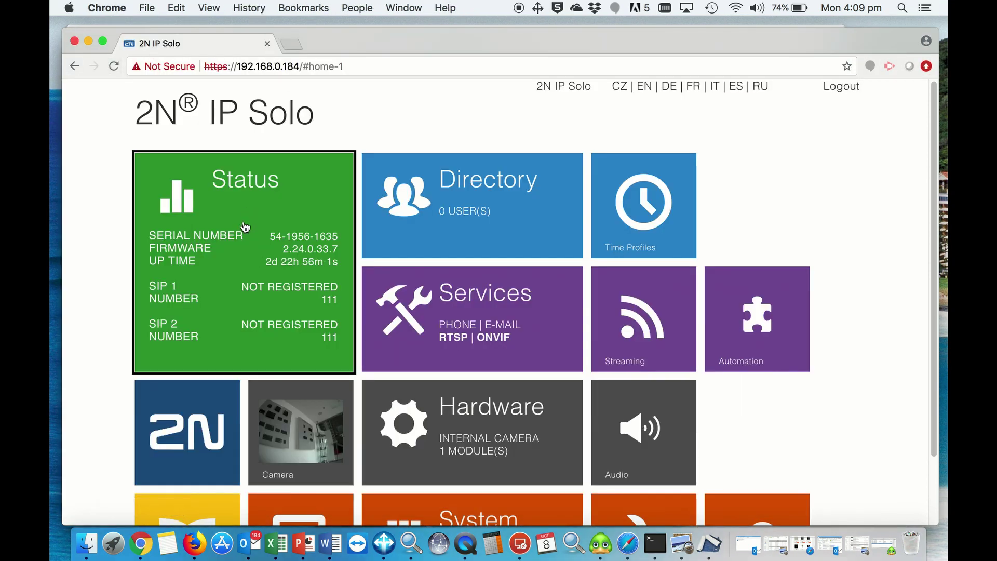
pyautogui.click(275, 213)
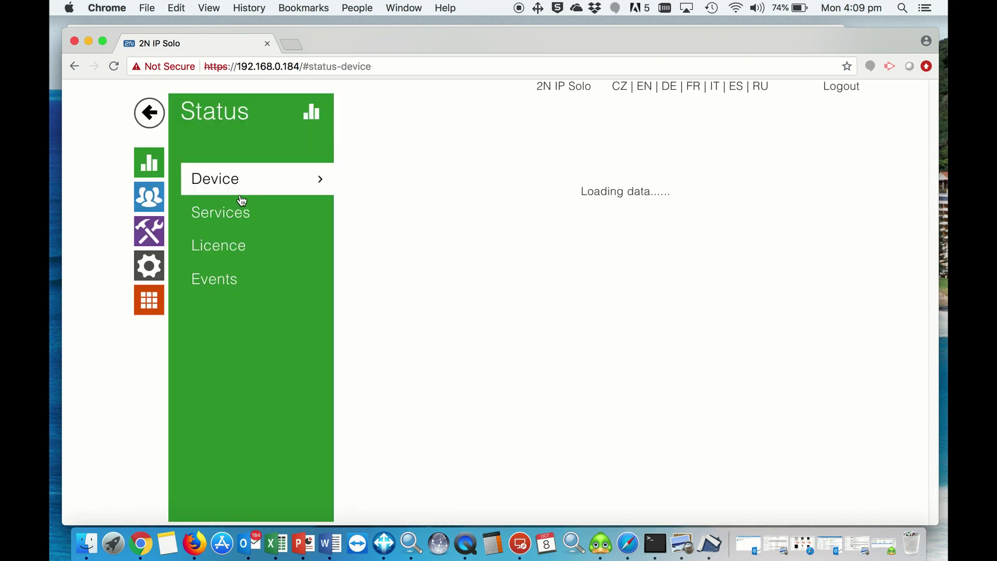
pyautogui.moveTo(683, 196); pyautogui.dragTo(638, 203)
pyautogui.press('super+c')
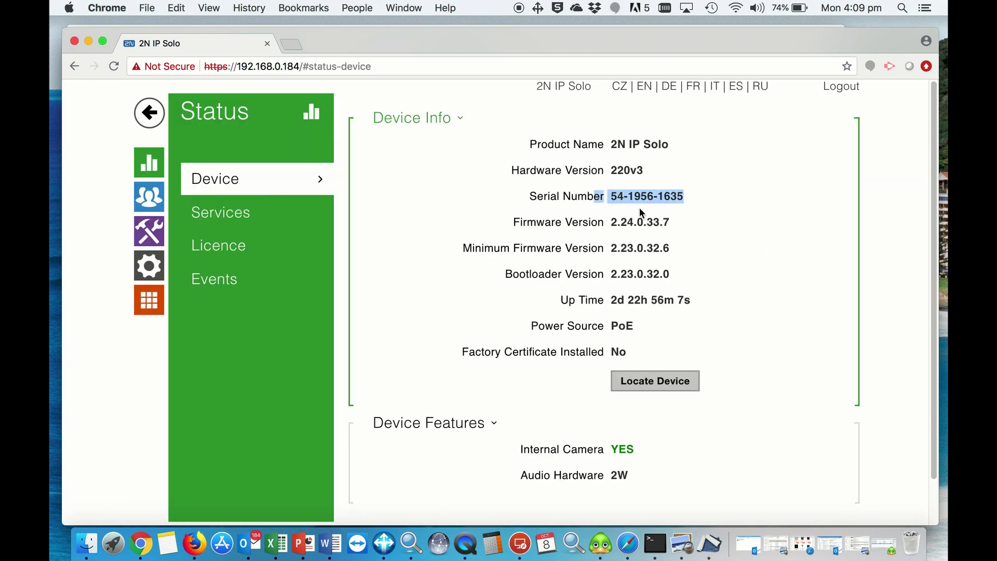
# - Paste the intercom's serial number into front gate's Serial Number cell and close Entry settings
pyautogui.click(710, 544)
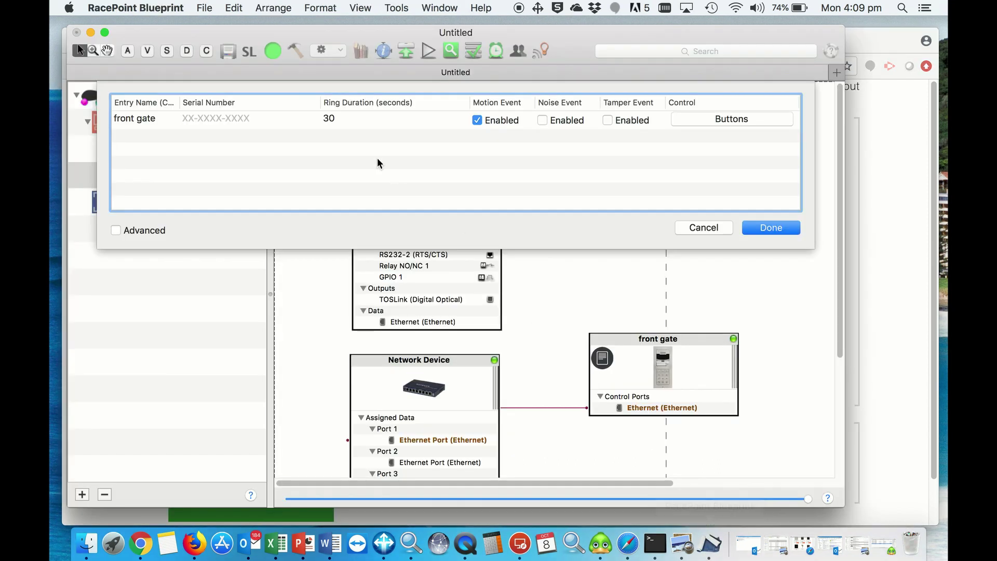
pyautogui.click(252, 120)
pyautogui.click(248, 120)
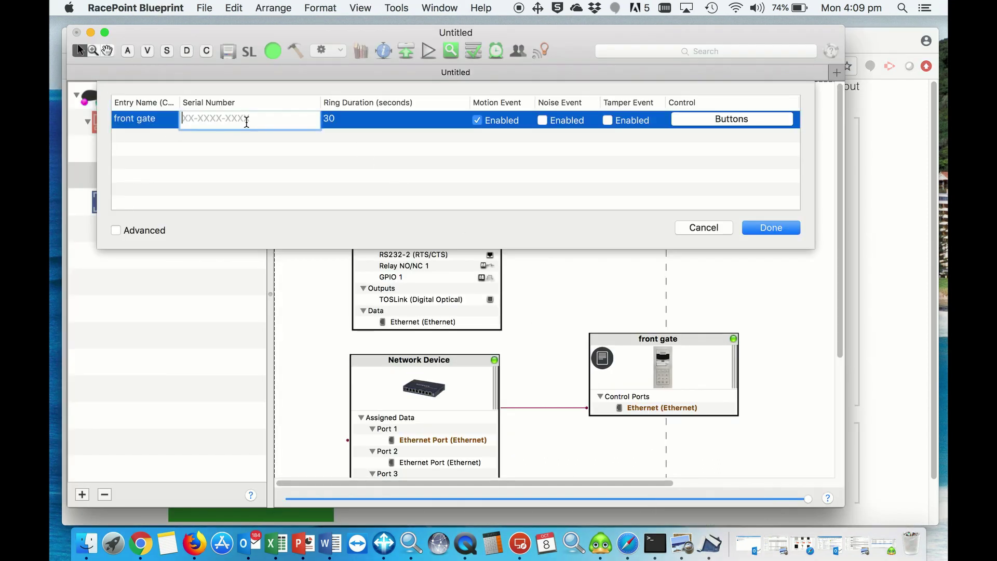
pyautogui.press('super+v')
pyautogui.click(302, 164)
pyautogui.click(346, 121)
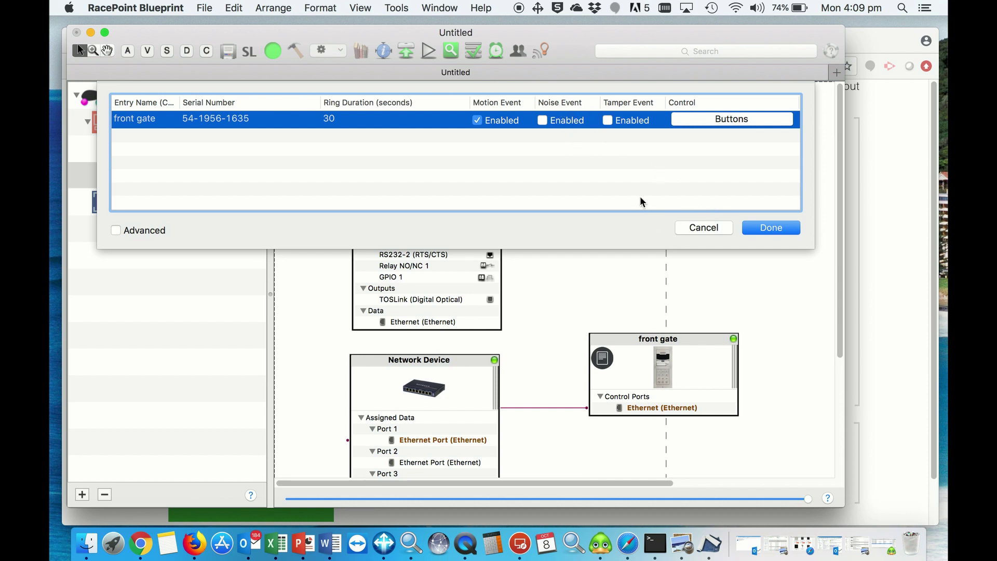
pyautogui.click(772, 229)
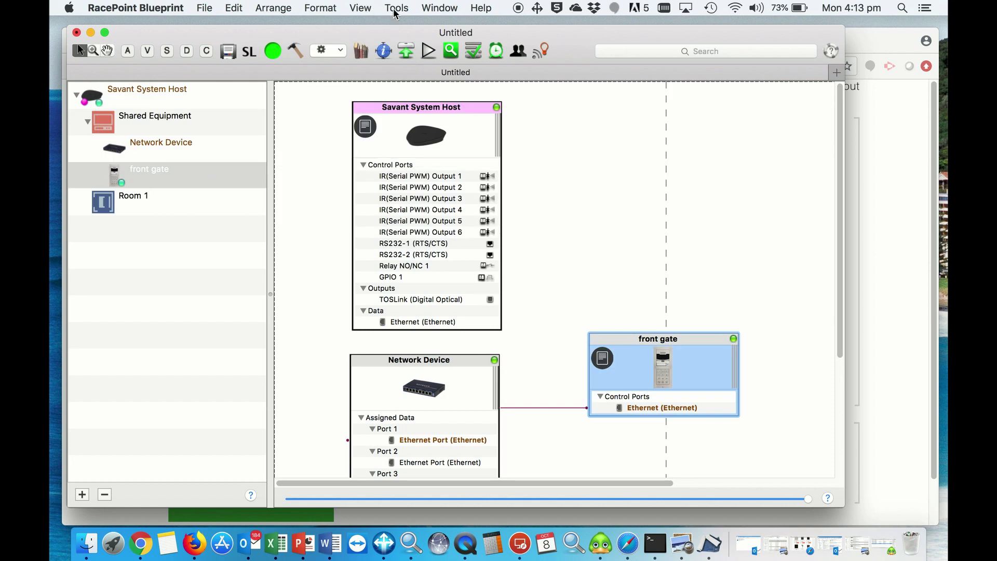
# - Turn on Motion Event Record for front gate in Entry Event Recording, accepting the warning
pyautogui.click(394, 10)
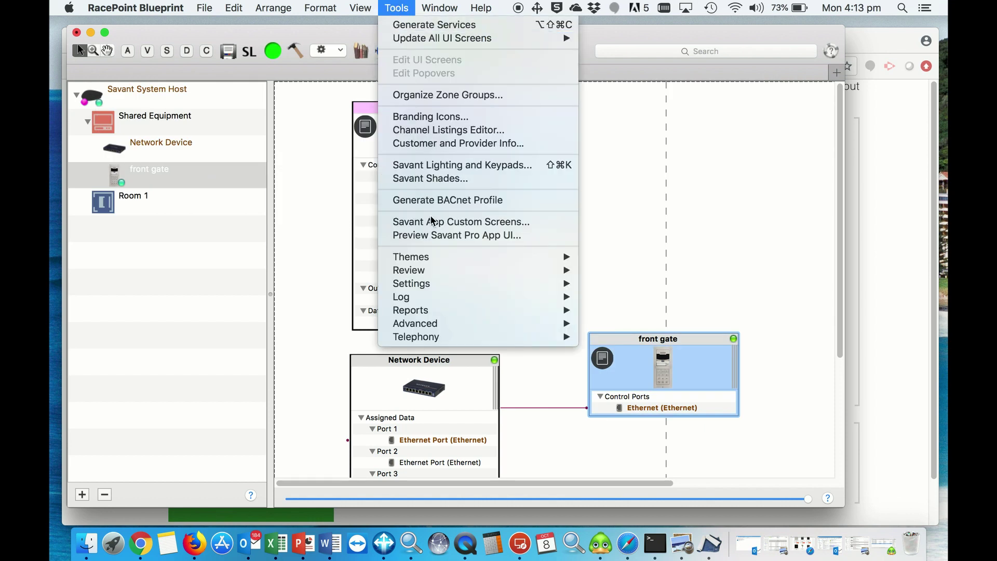
pyautogui.moveTo(441, 286)
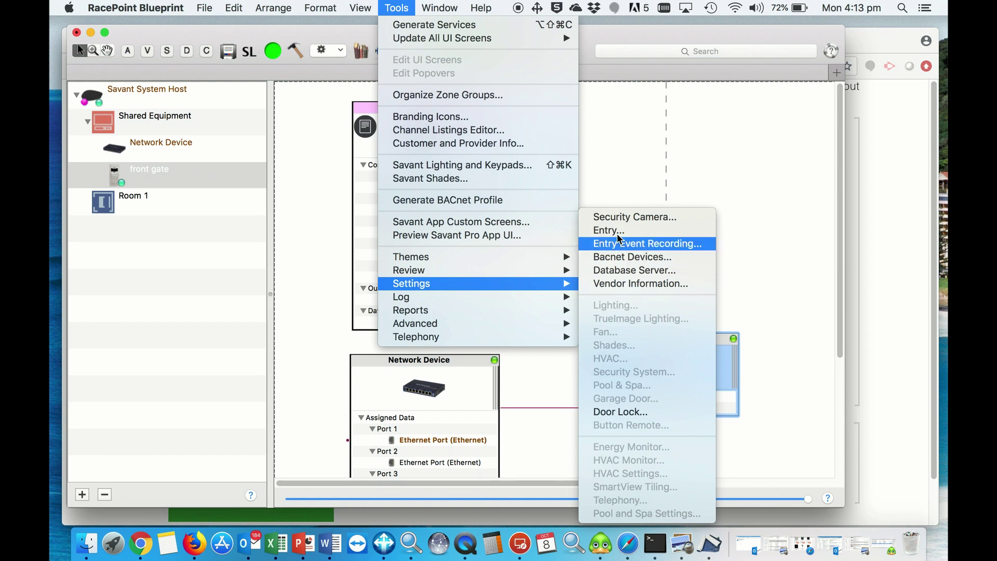
pyautogui.click(658, 246)
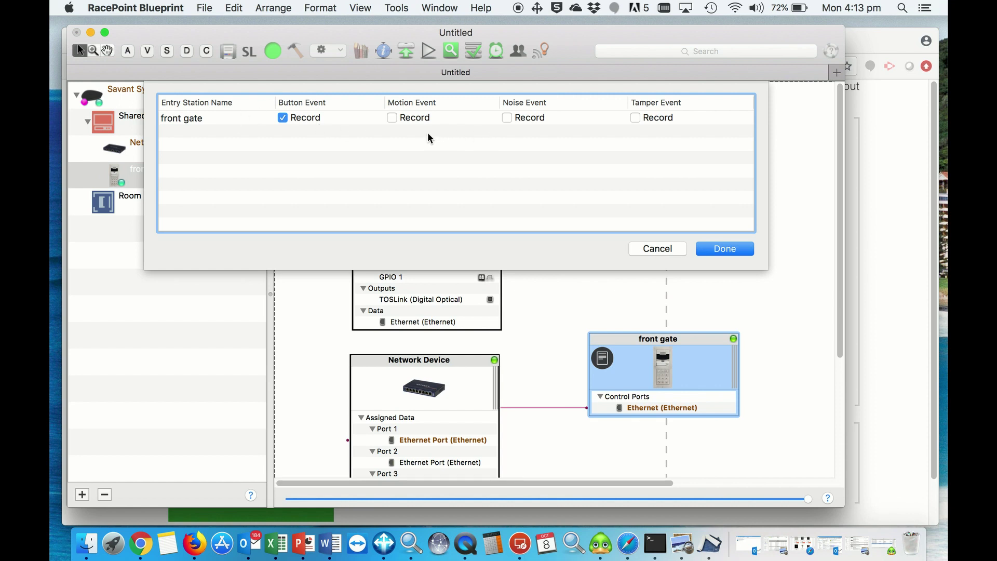
pyautogui.click(390, 118)
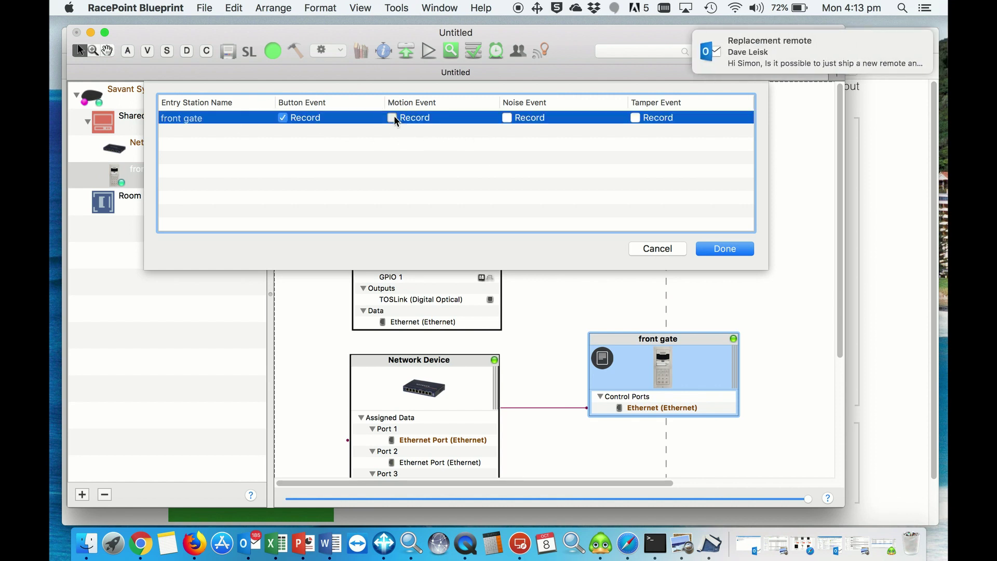
pyautogui.click(604, 231)
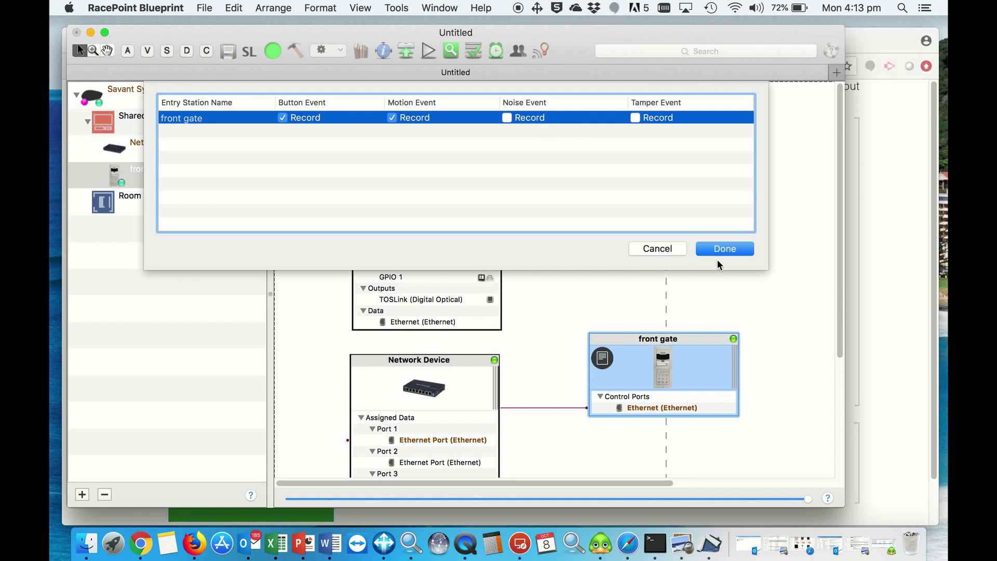
pyautogui.click(728, 248)
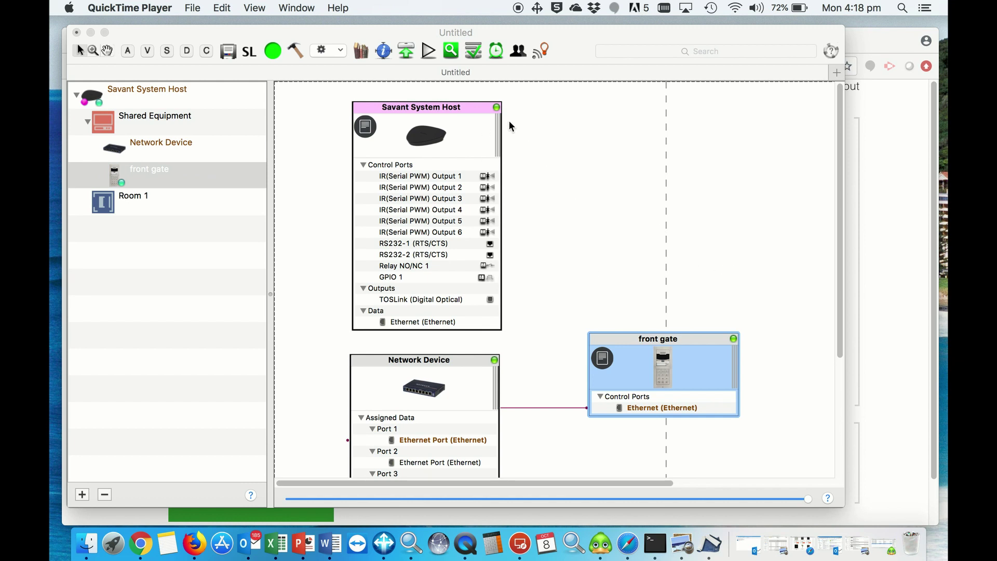
# - Add a new button to the front gate's custom control screen in Entry settings
pyautogui.click(661, 342)
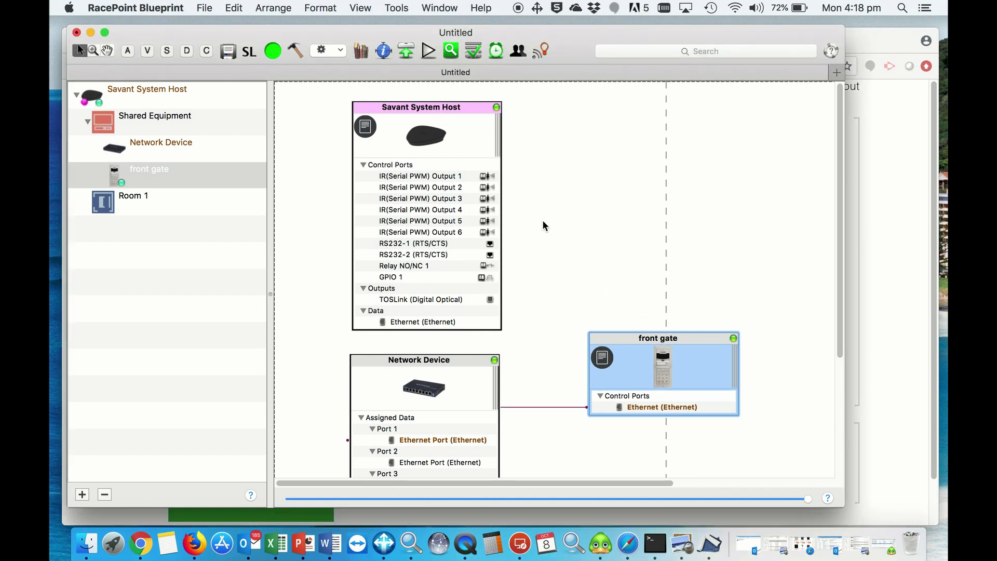
pyautogui.click(396, 8)
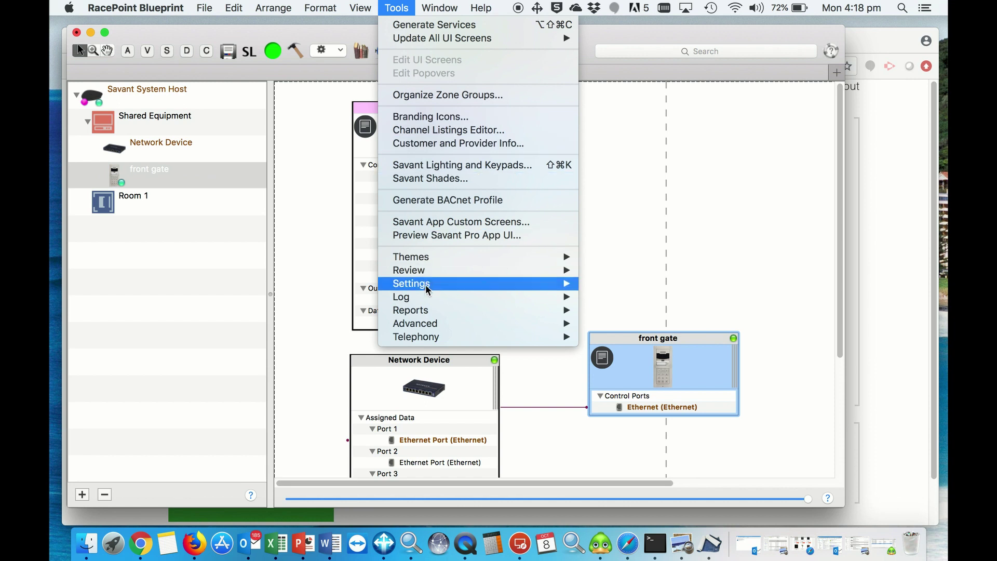
pyautogui.moveTo(440, 288)
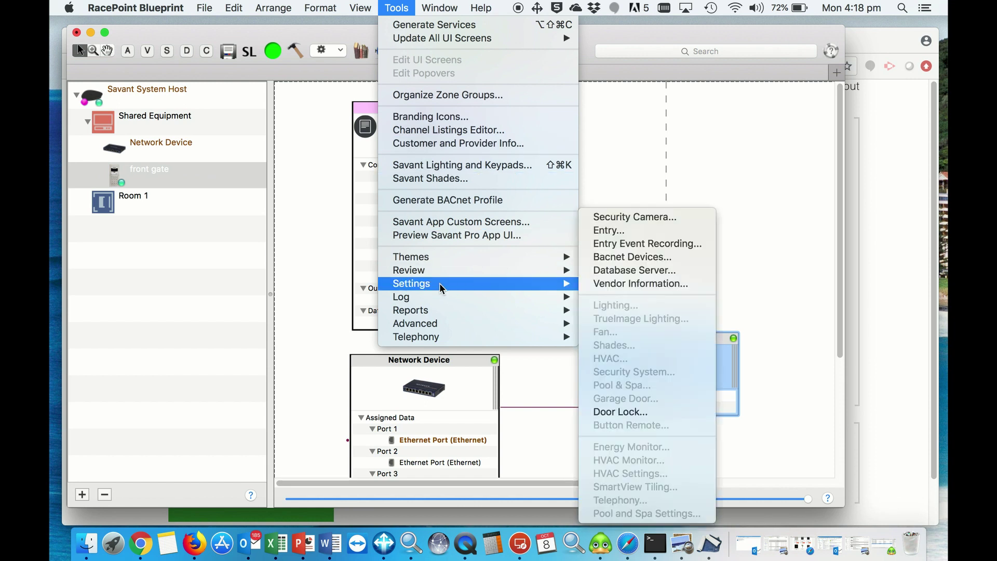
pyautogui.click(602, 237)
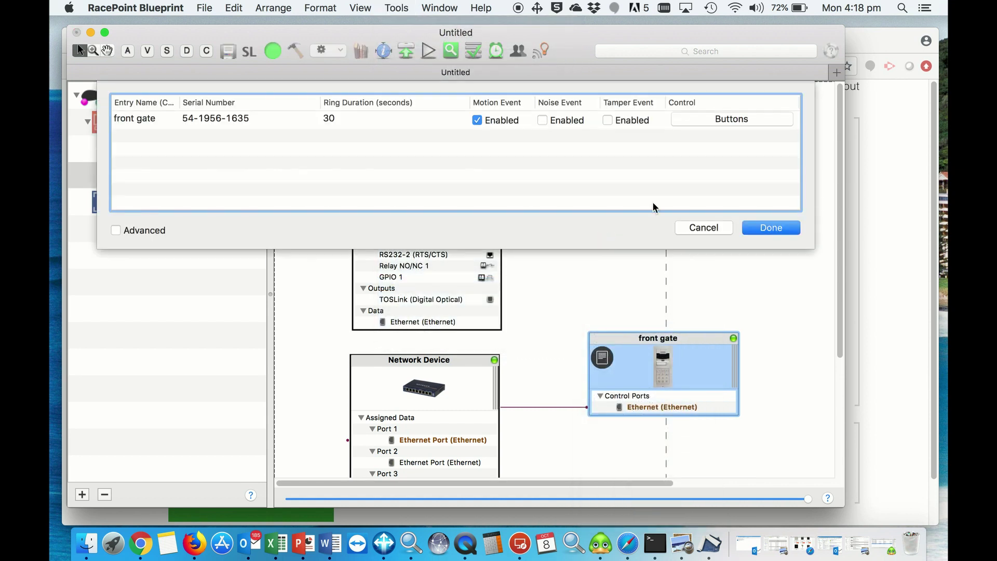
pyautogui.click(731, 120)
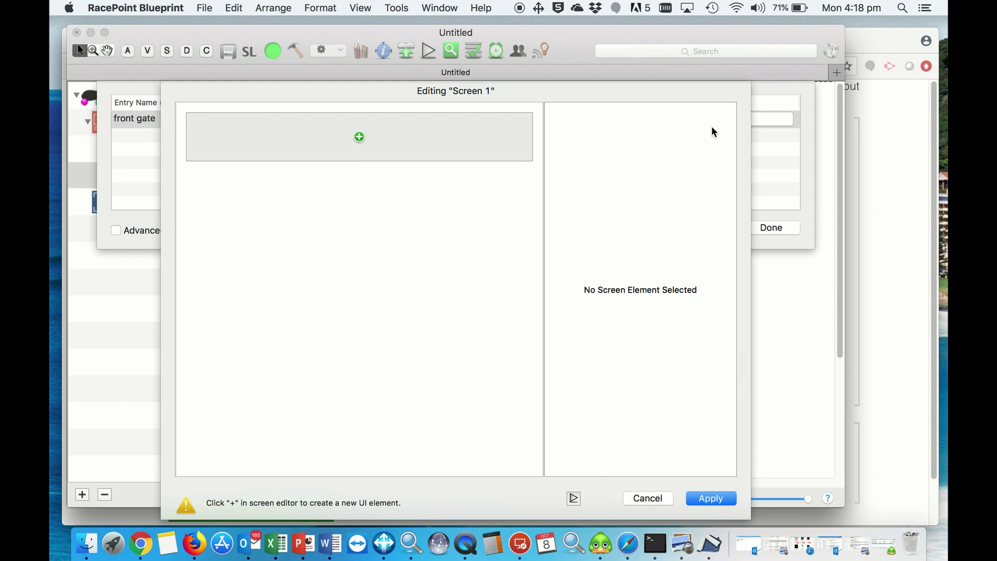
pyautogui.click(359, 137)
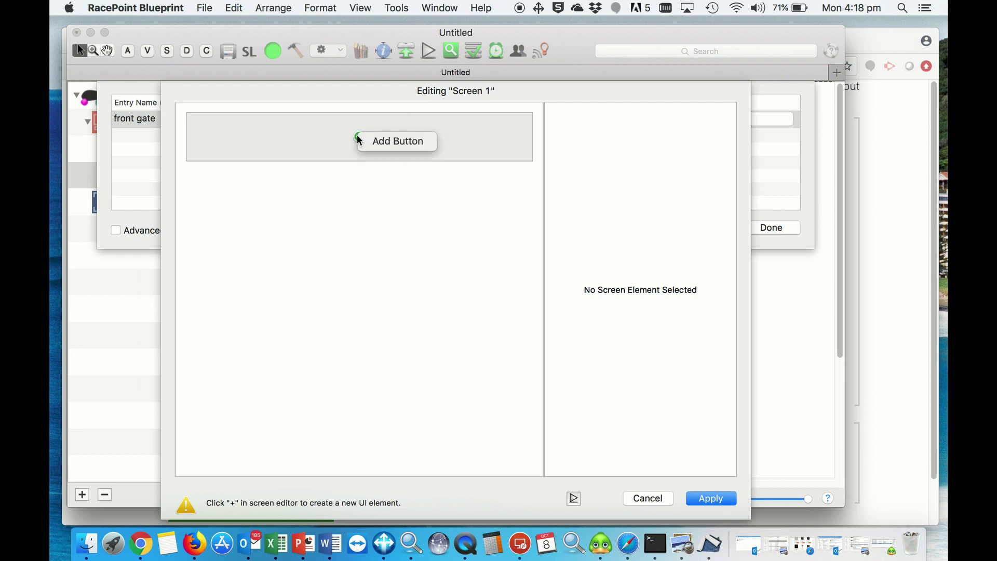
pyautogui.click(375, 140)
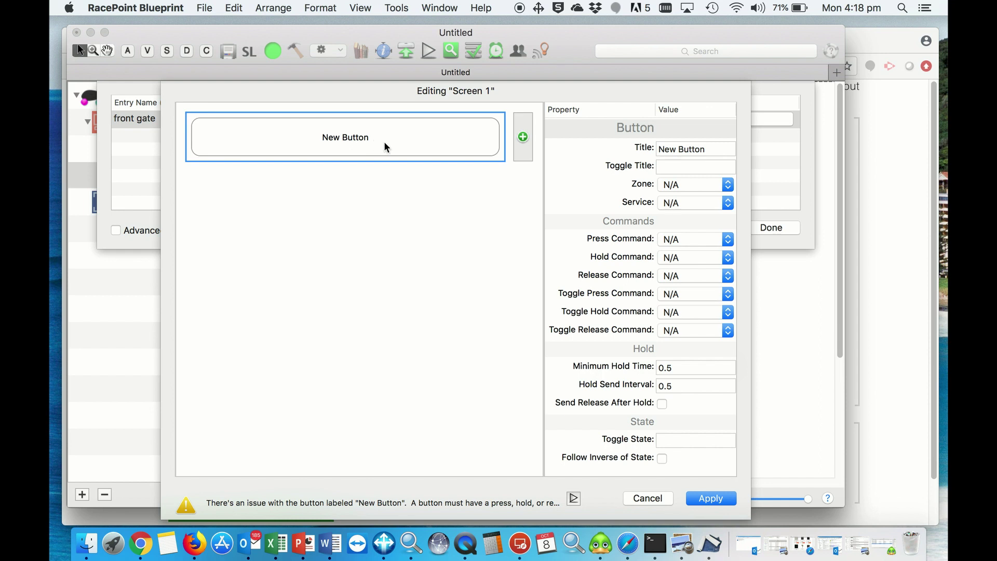
# - Title the new button 'Driveway lights ON'
pyautogui.click(713, 149)
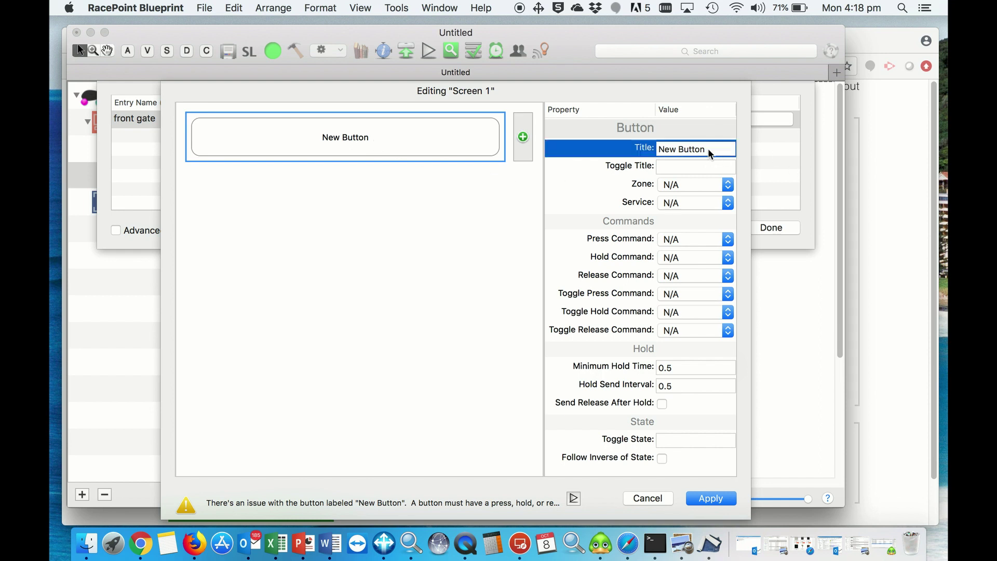
pyautogui.moveTo(704, 149); pyautogui.dragTo(624, 140)
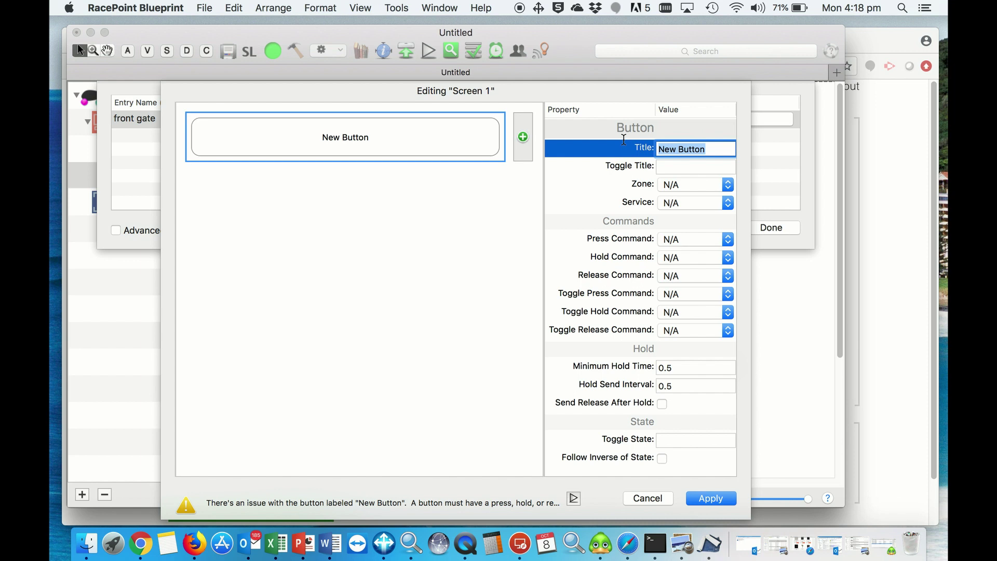
pyautogui.write('Drib')
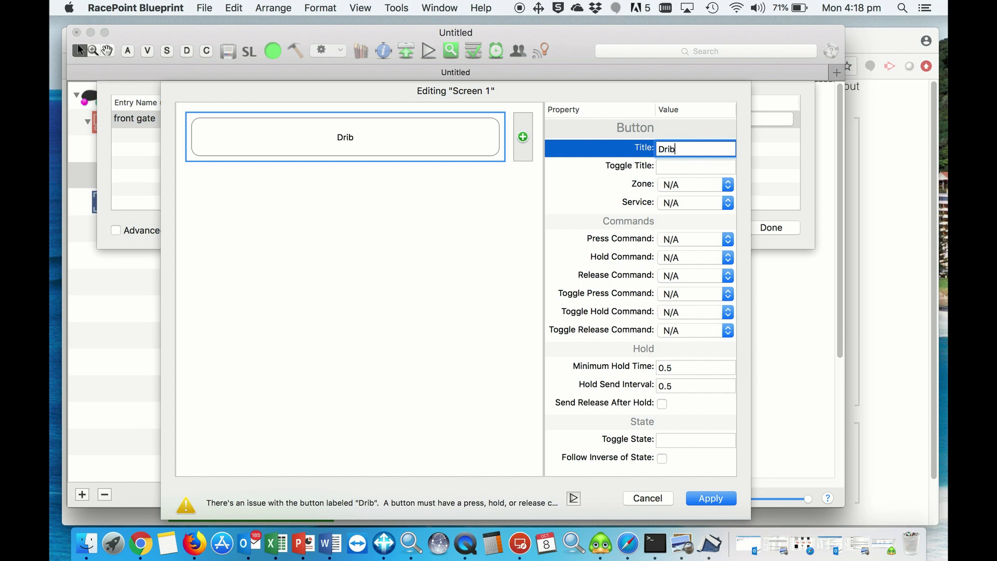
pyautogui.press('BackSpace')
pyautogui.write('veway ')
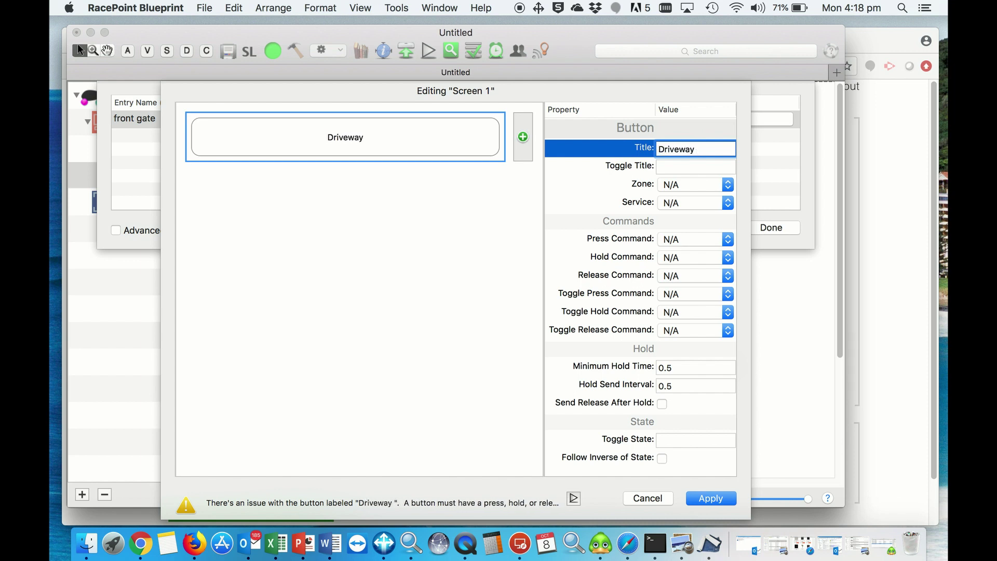
pyautogui.write('lihg')
pyautogui.press('BackSpace')
pyautogui.press('BackSpace')
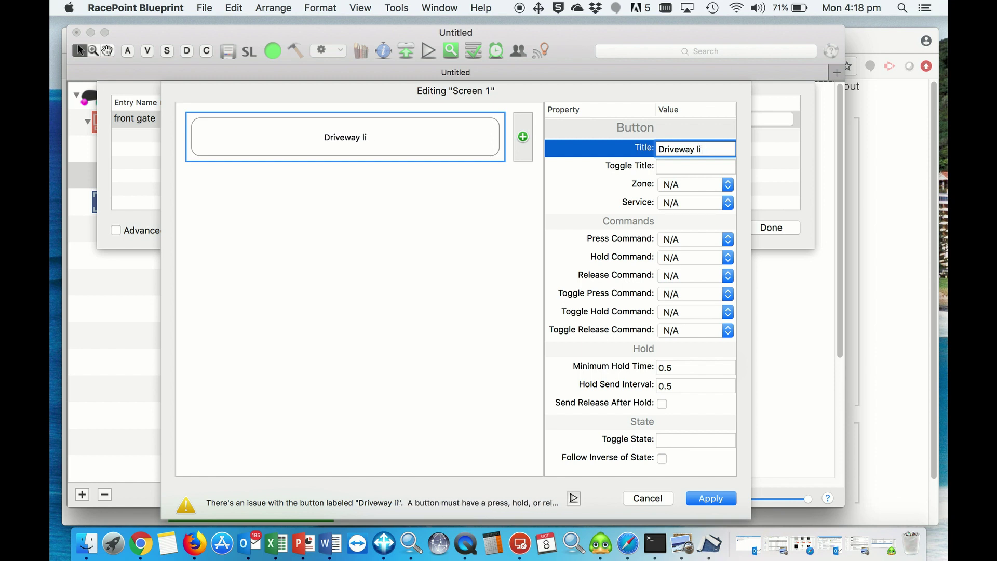
pyautogui.write('ghts ')
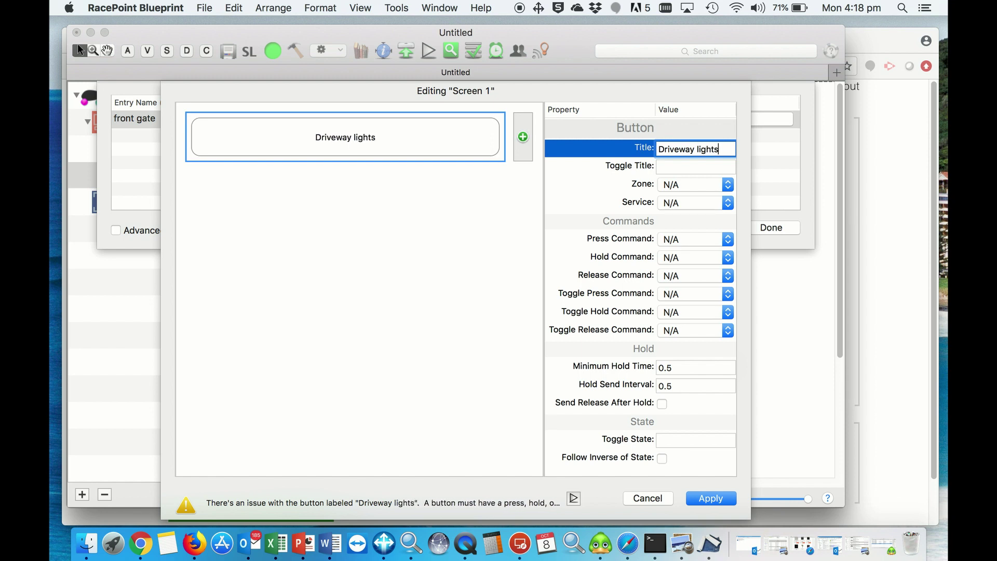
pyautogui.write('on')
pyautogui.press('BackSpace')
pyautogui.press('BackSpace')
pyautogui.write('ON')
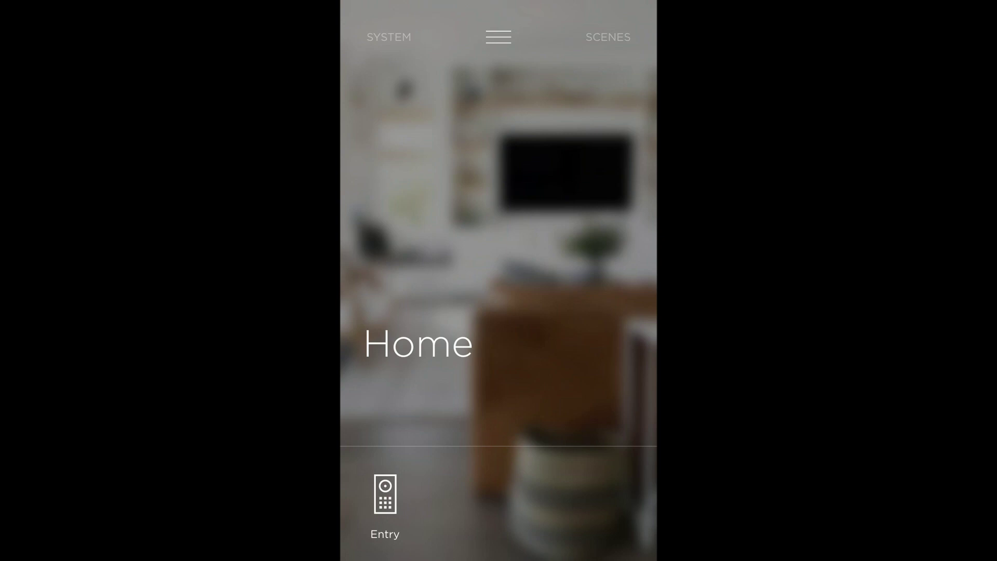
# - Open the Front Gate entry in Savant Pro, start a talk call, then end it
pyautogui.click(385, 493)
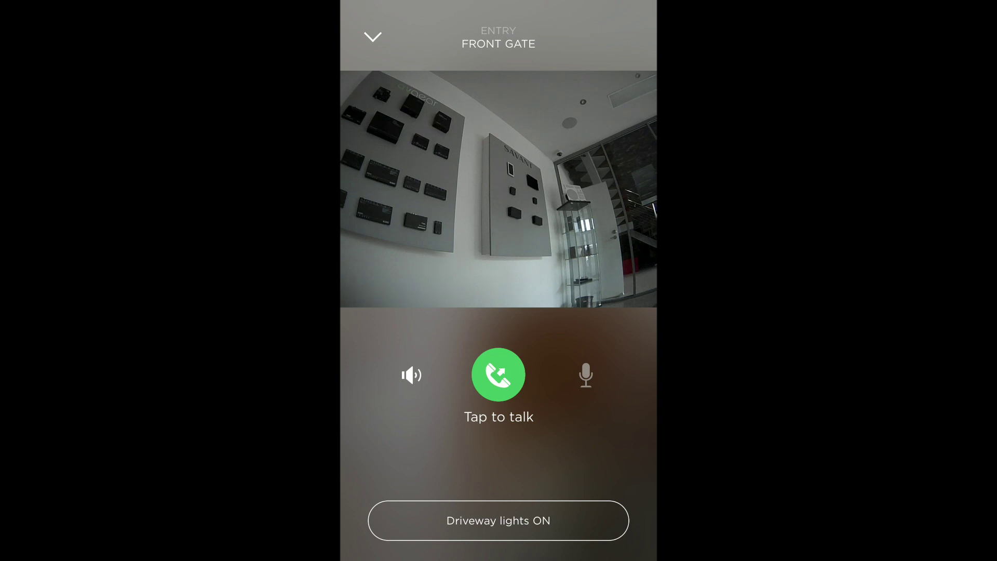
pyautogui.click(498, 374)
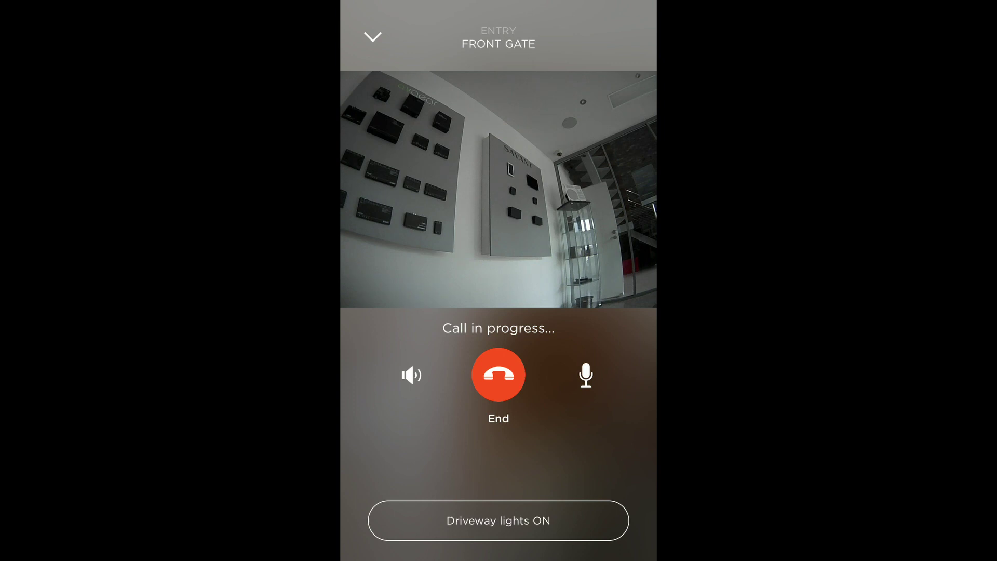
pyautogui.click(498, 375)
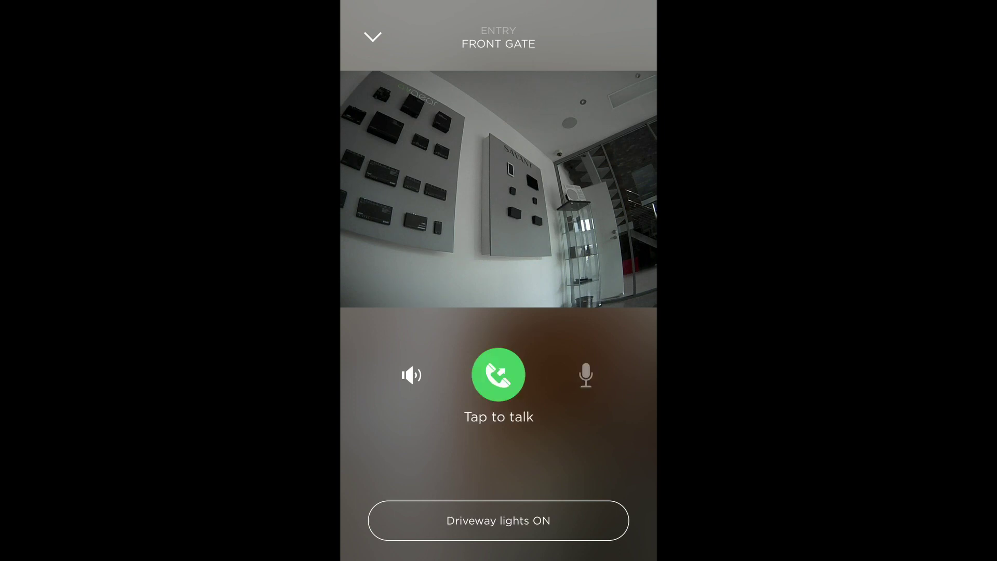